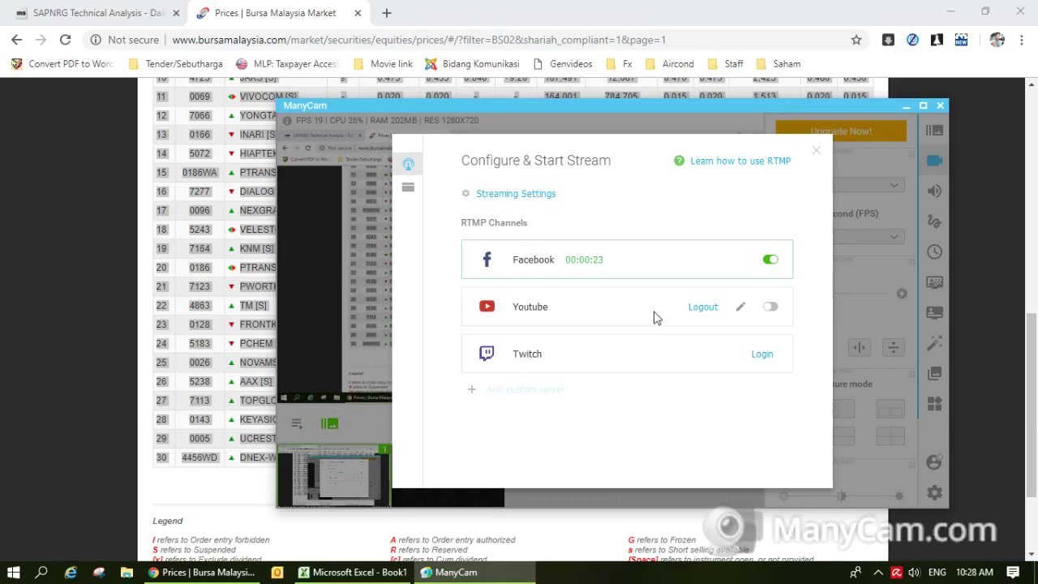
Switch to the Book1 workbook in Excel and review the Kaunter and Closed columns on Sheet1
{"action": "left_click", "coordinate": [47, 274]}
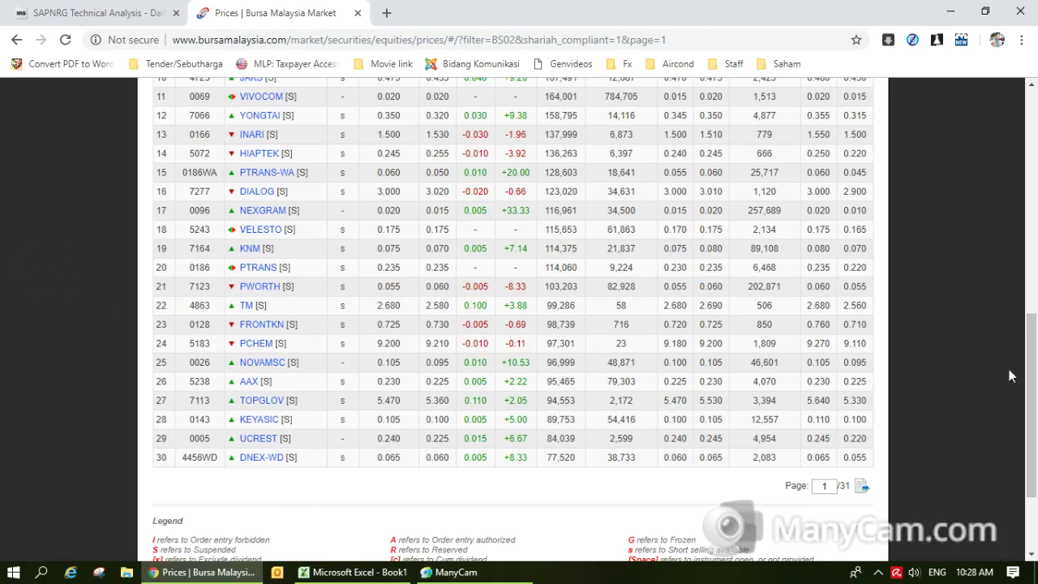
{"action": "left_click", "coordinate": [350, 572]}
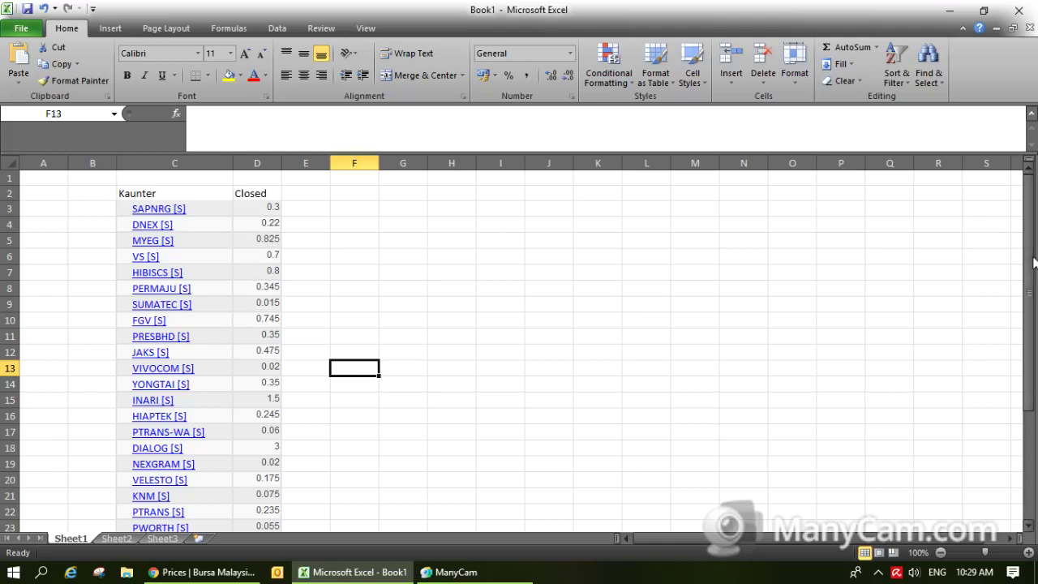
{"action": "left_click_drag", "start_coordinate": [1033, 261], "coordinate": [1033, 308]}
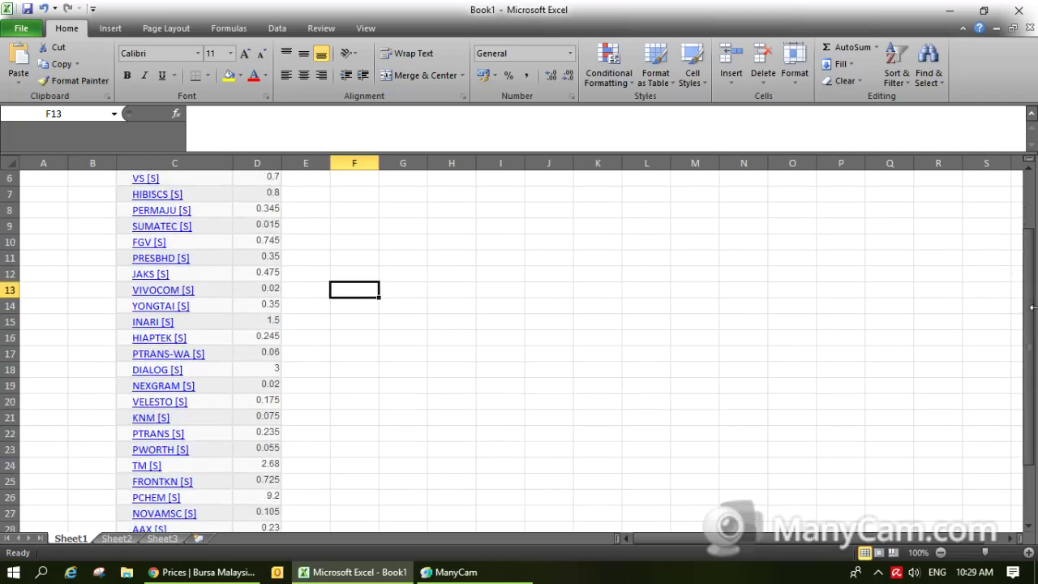
{"action": "mouse_move", "coordinate": [1032, 308]}
{"action": "left_mouse_down"}
{"action": "mouse_move", "coordinate": [1028, 401]}
{"action": "mouse_move", "coordinate": [1029, 300]}
{"action": "left_mouse_up"}
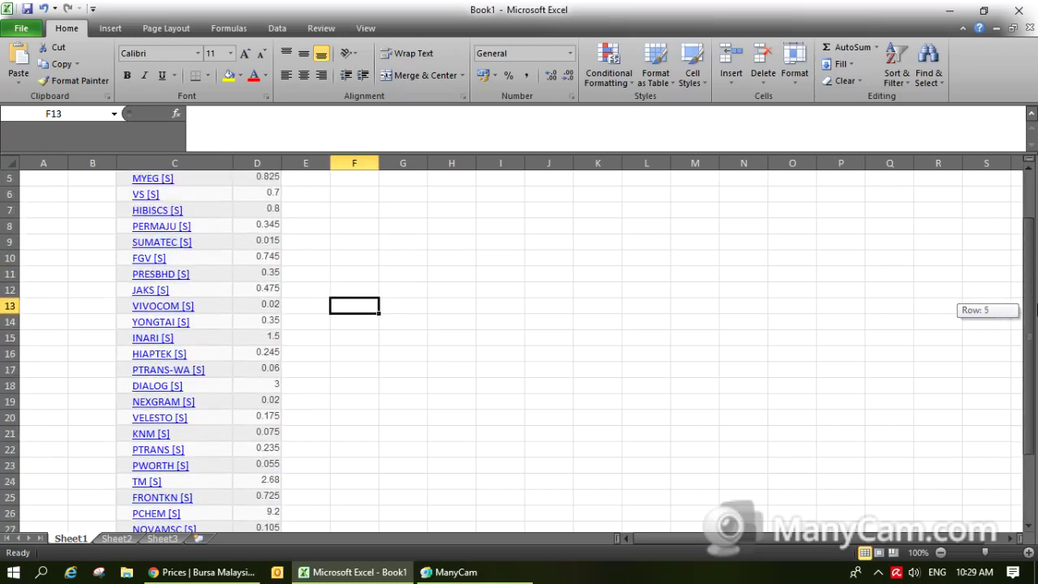
{"action": "left_click", "coordinate": [367, 571]}
{"action": "left_click", "coordinate": [373, 572]}
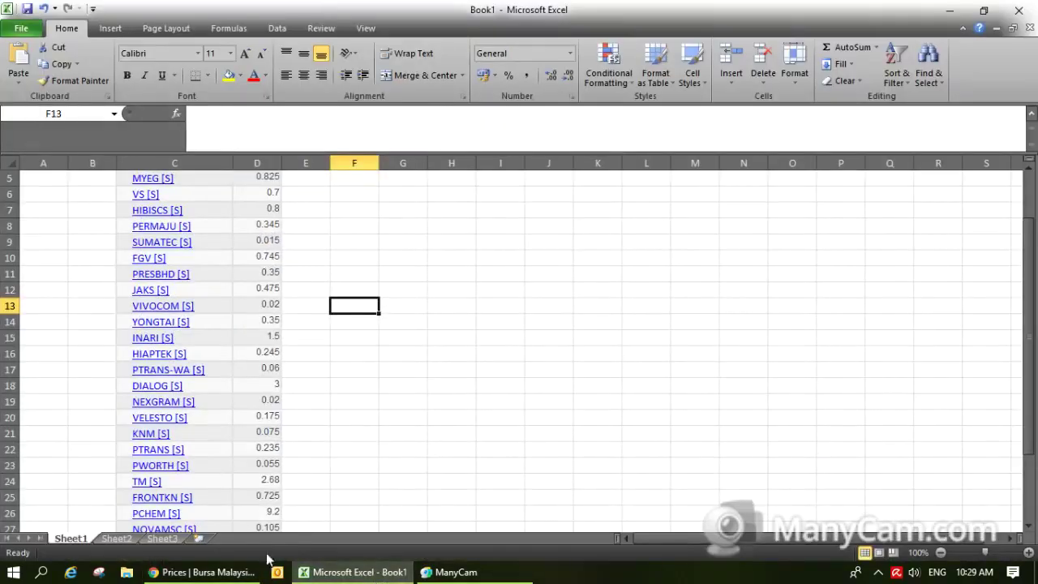
Switch to the Bursa Malaysia prices page in Chrome and highlight the total page number below the stock table
{"action": "left_click", "coordinate": [247, 578]}
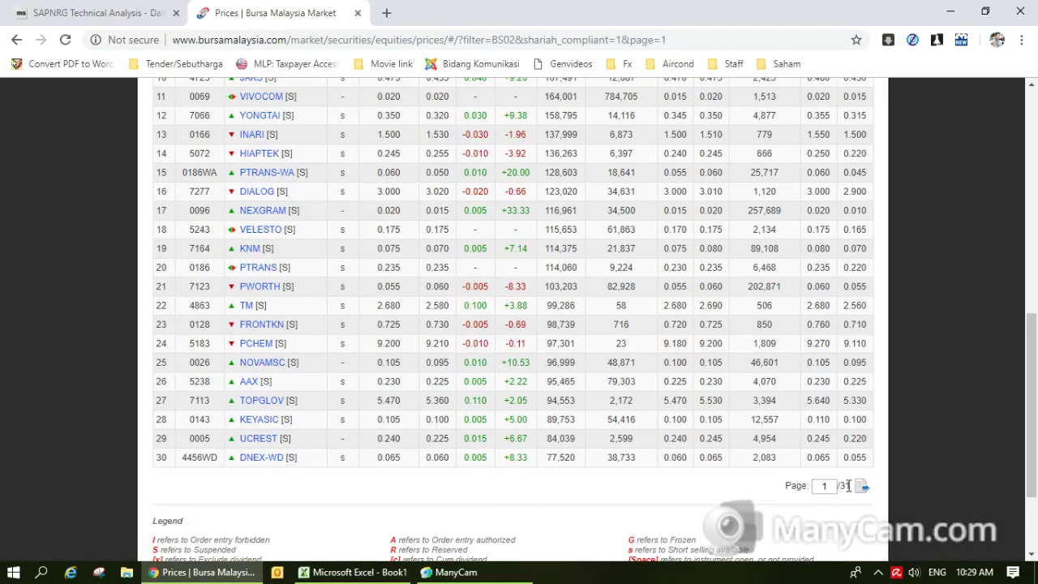
{"action": "left_click_drag", "start_coordinate": [847, 486], "coordinate": [842, 486]}
{"action": "left_click", "coordinate": [842, 486]}
{"action": "double_click", "coordinate": [844, 486]}
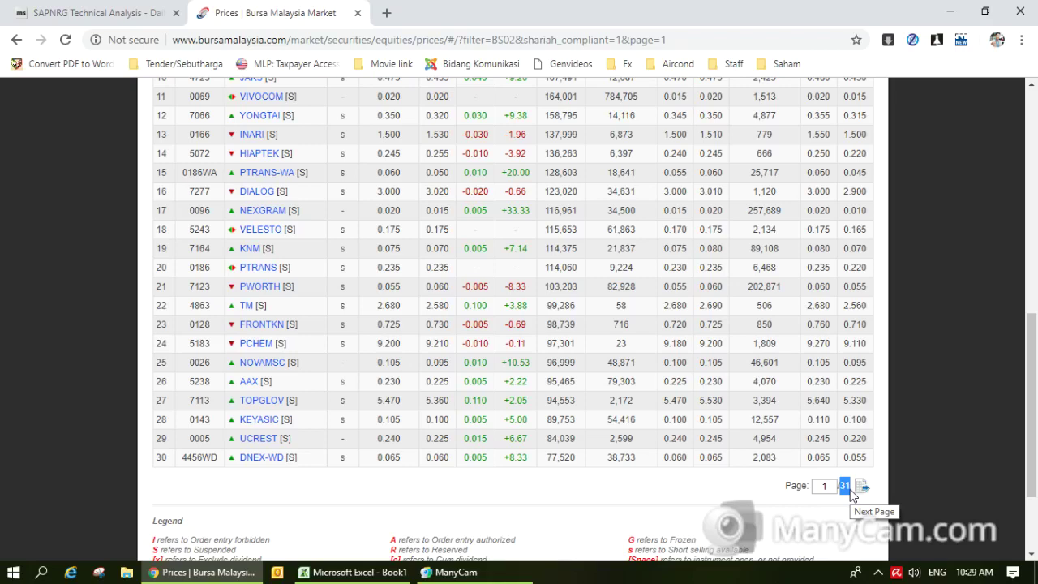
Return to the Book1 workbook in Excel and turn on filtering for columns C and D
{"action": "left_click", "coordinate": [344, 574]}
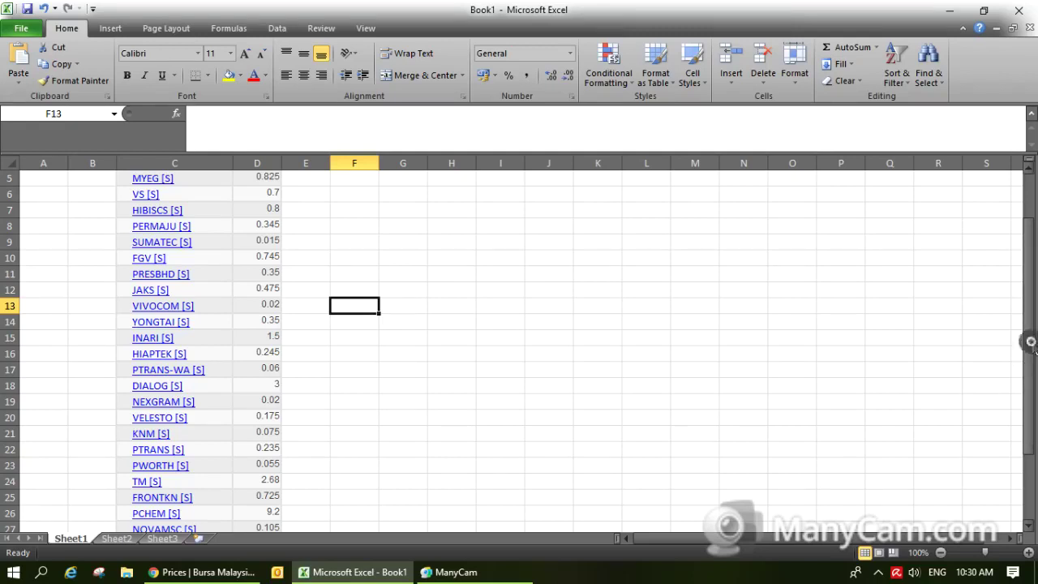
{"action": "left_click_drag", "start_coordinate": [1032, 347], "coordinate": [960, 128]}
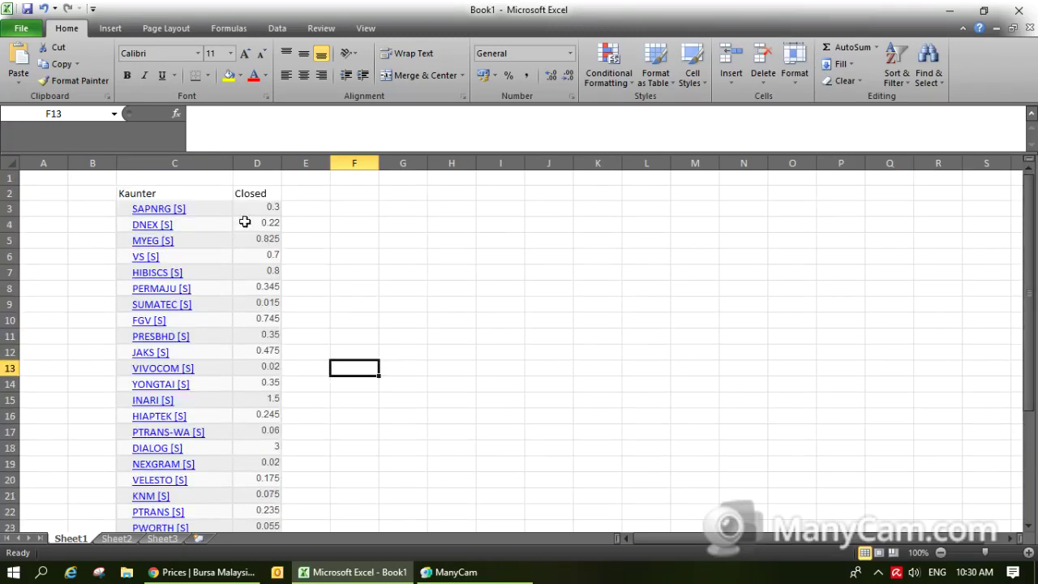
{"action": "left_click", "coordinate": [206, 163]}
{"action": "left_click_drag", "start_coordinate": [206, 163], "coordinate": [257, 162]}
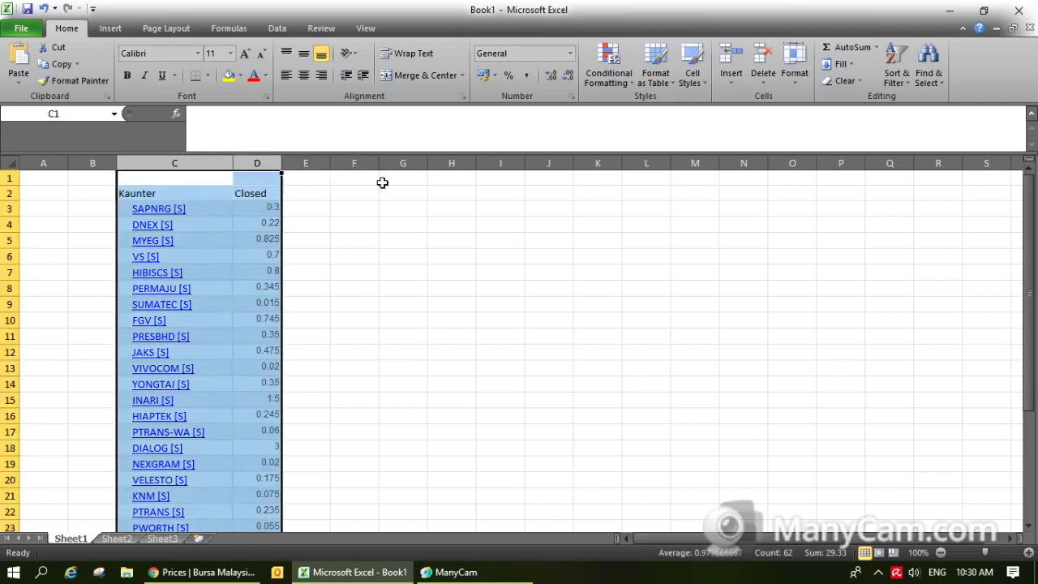
{"action": "left_click", "coordinate": [211, 162]}
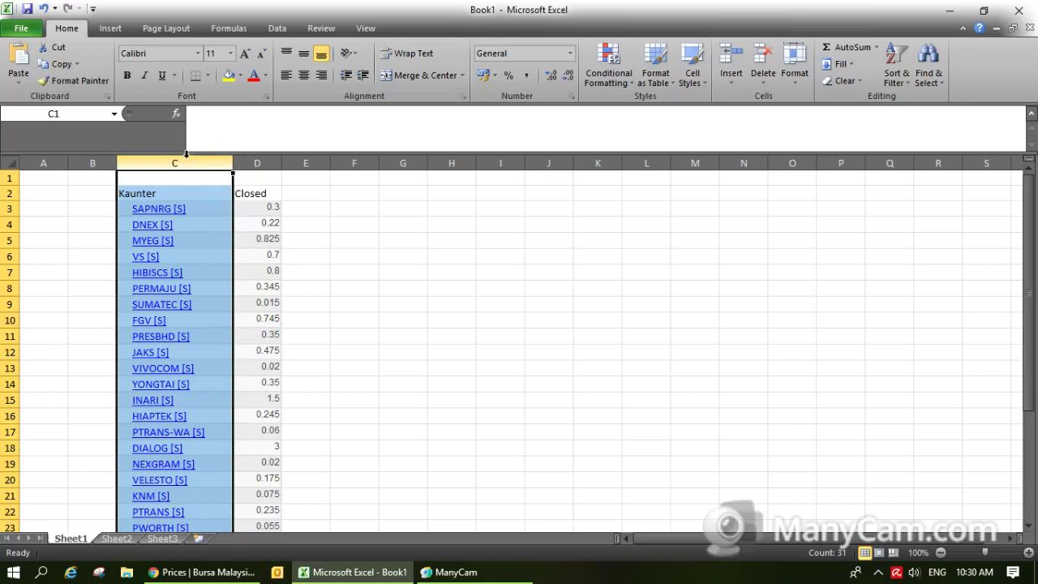
{"action": "left_click_drag", "start_coordinate": [186, 154], "coordinate": [251, 162]}
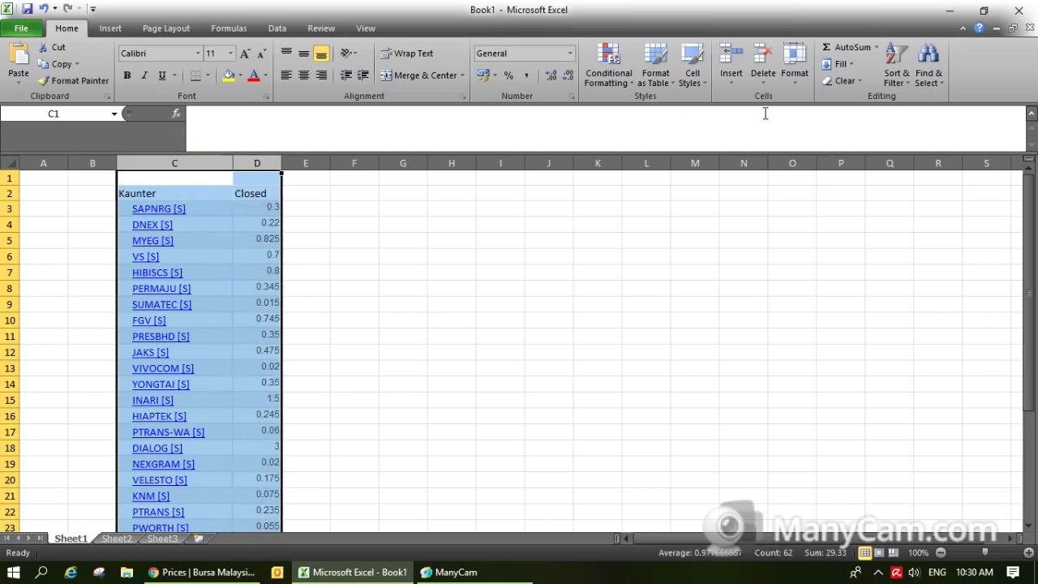
{"action": "left_click", "coordinate": [891, 78]}
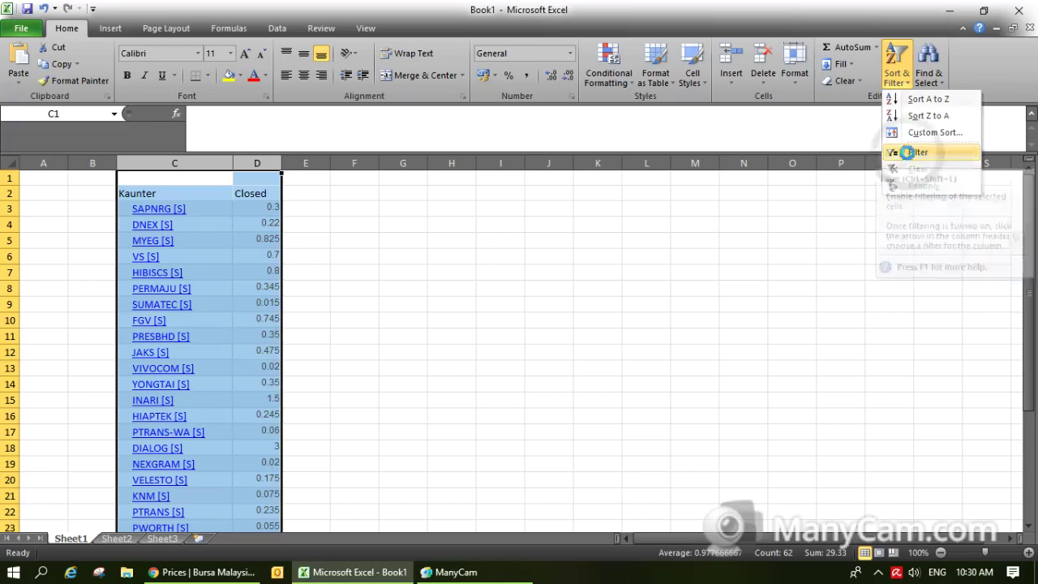
{"action": "left_click", "coordinate": [909, 153]}
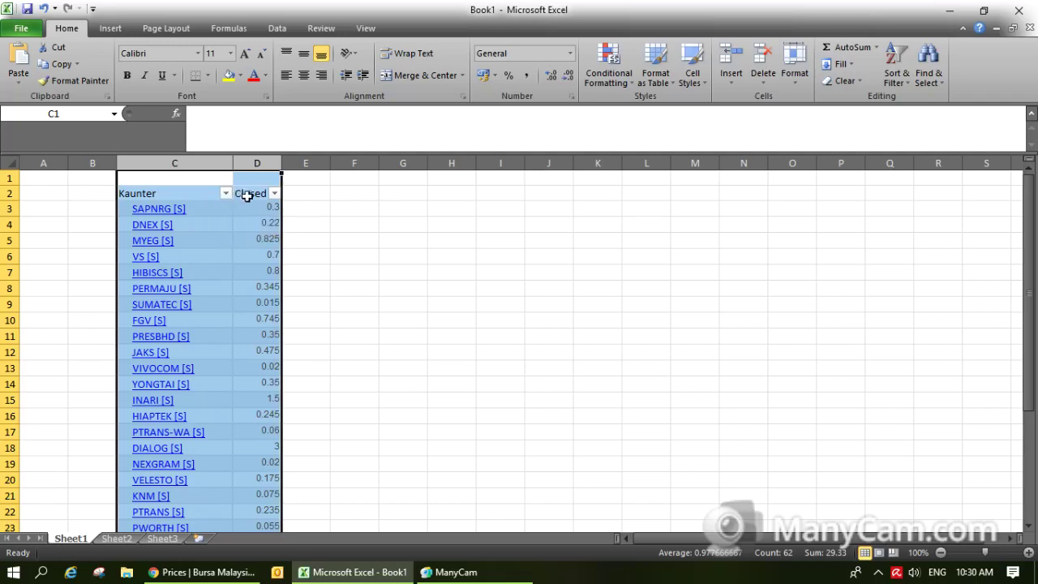
{"action": "left_click", "coordinate": [306, 225]}
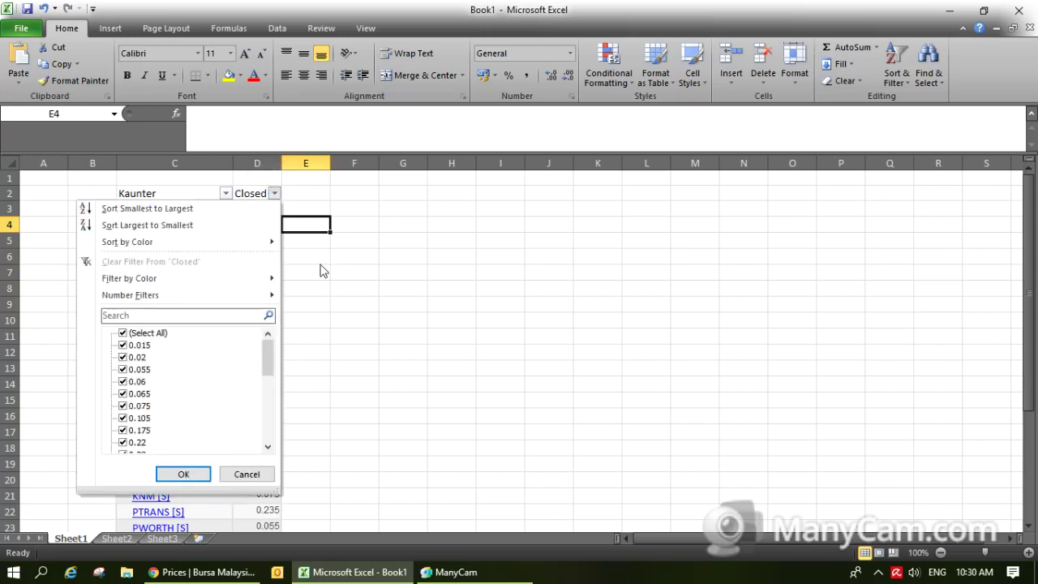
Filter the Closed column to values greater than or equal to 0.3 and less than or equal to 2
{"action": "mouse_move", "coordinate": [218, 294]}
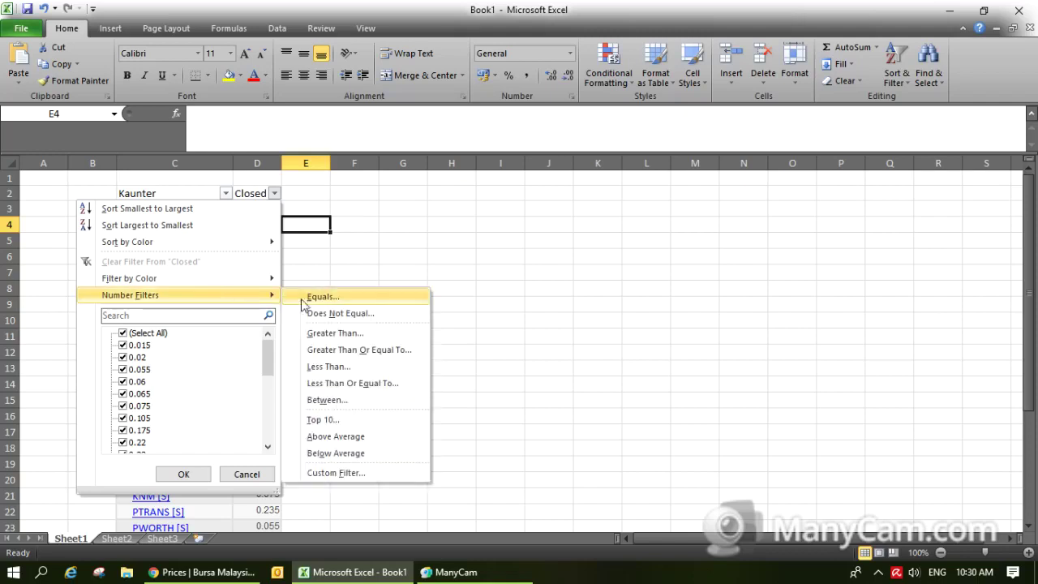
{"action": "left_click", "coordinate": [338, 400]}
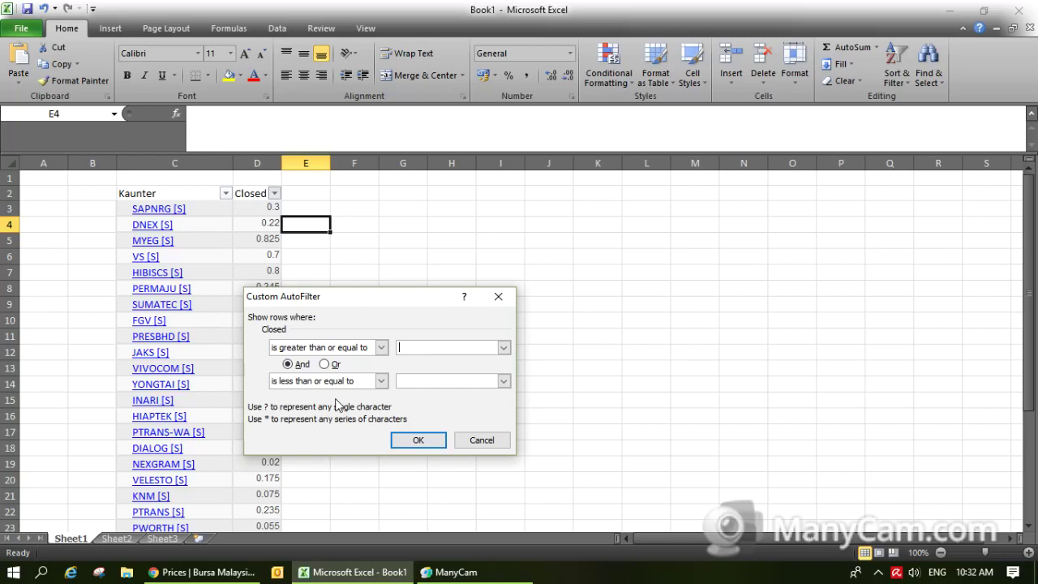
{"action": "type", "text": "0.3"}
{"action": "left_click", "coordinate": [416, 381]}
{"action": "type", "text": "2"}
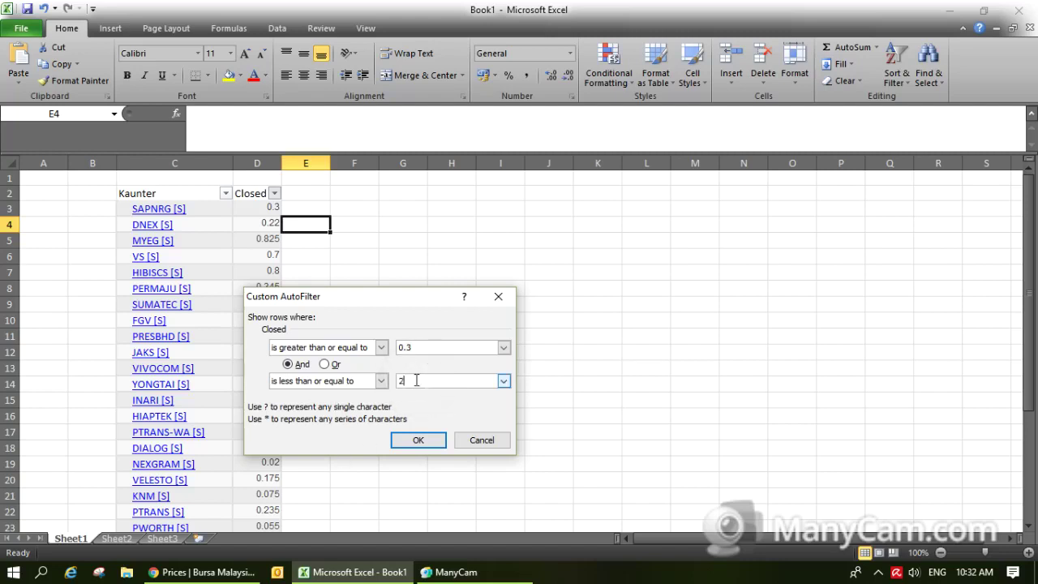
{"action": "left_click", "coordinate": [416, 441]}
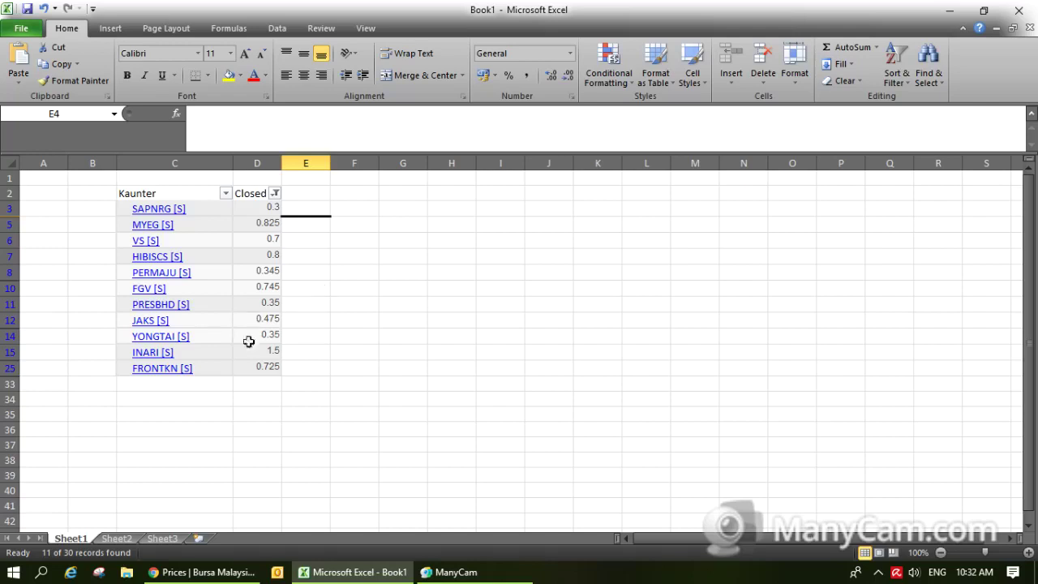
{"action": "left_click", "coordinate": [253, 402]}
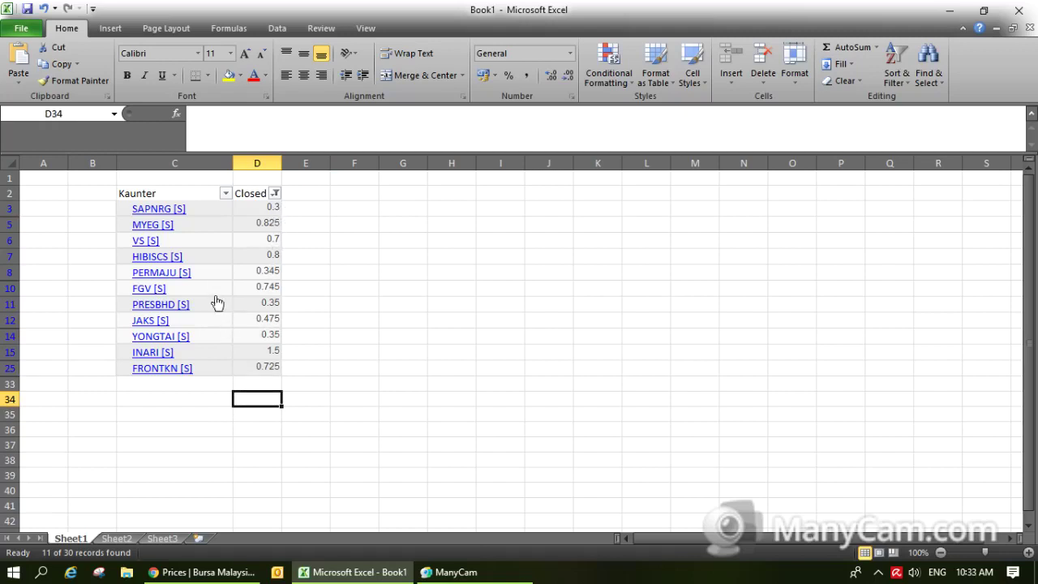
Filter the Kaunter column to show only names that do not contain "-"
{"action": "left_click", "coordinate": [225, 194]}
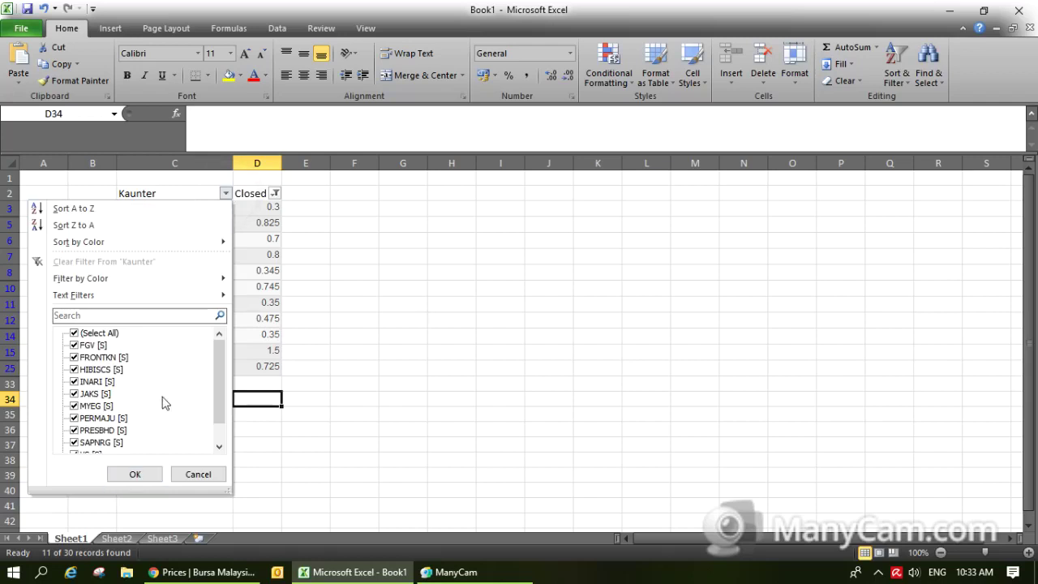
{"action": "mouse_move", "coordinate": [180, 297]}
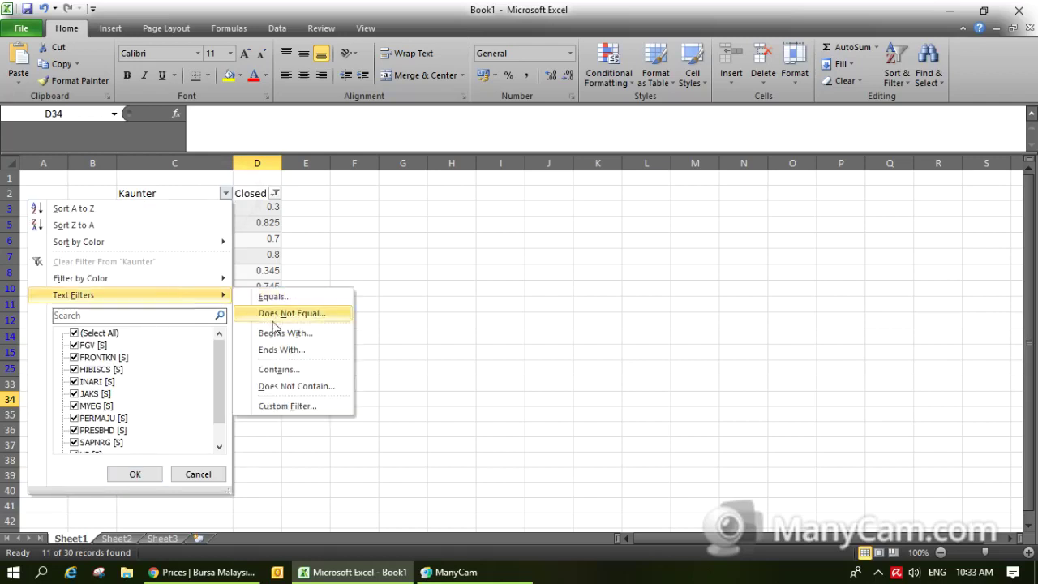
{"action": "left_click", "coordinate": [289, 389]}
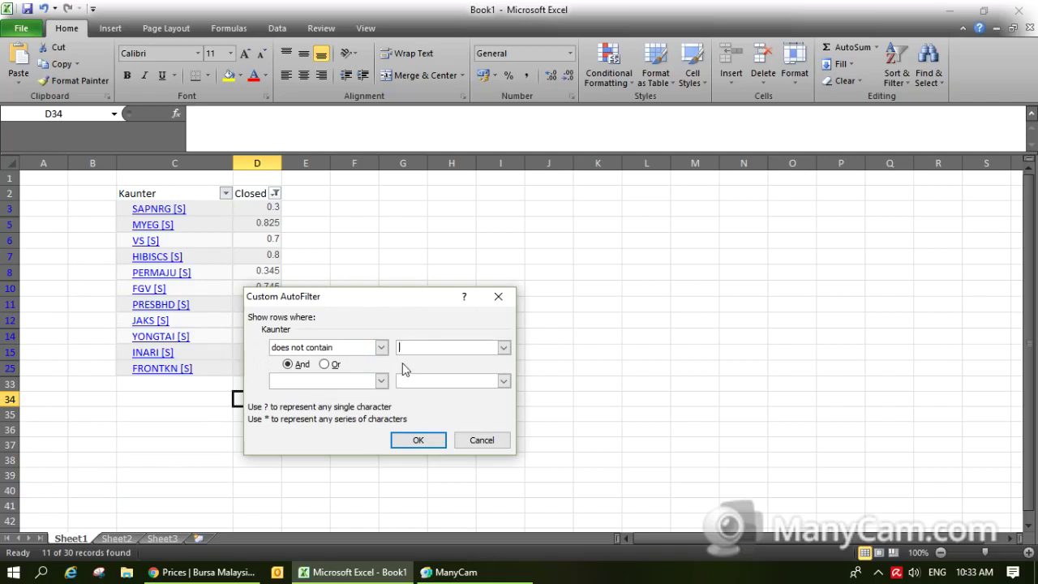
{"action": "type", "text": "-"}
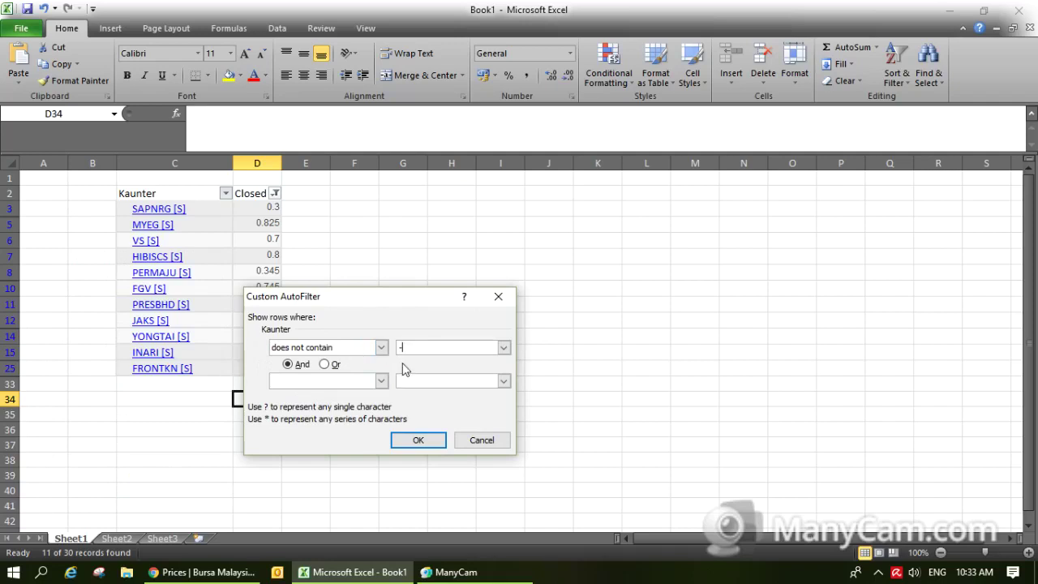
{"action": "left_click", "coordinate": [419, 441]}
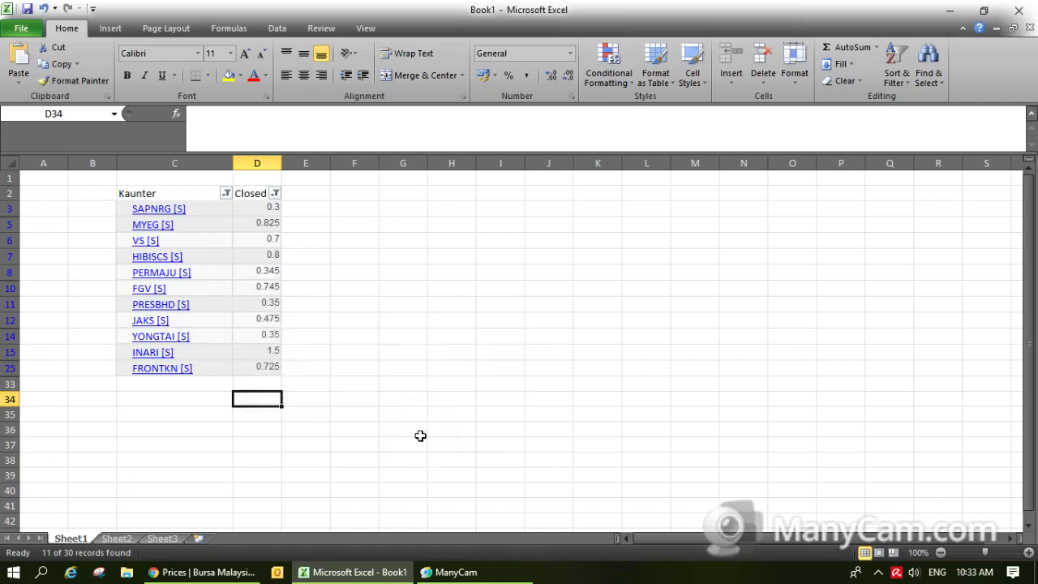
{"action": "left_click", "coordinate": [332, 367]}
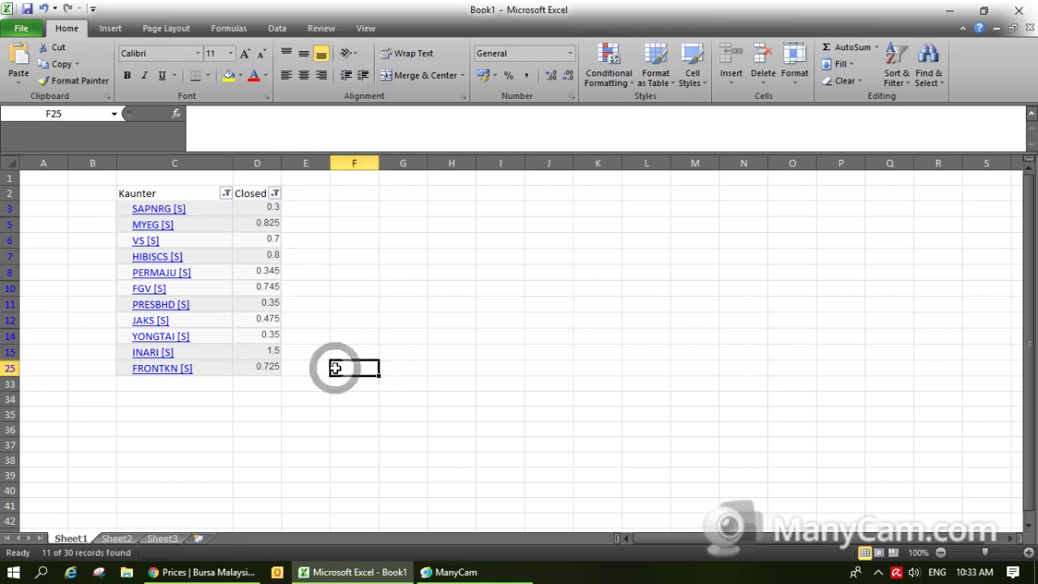
{"action": "left_click", "coordinate": [337, 319]}
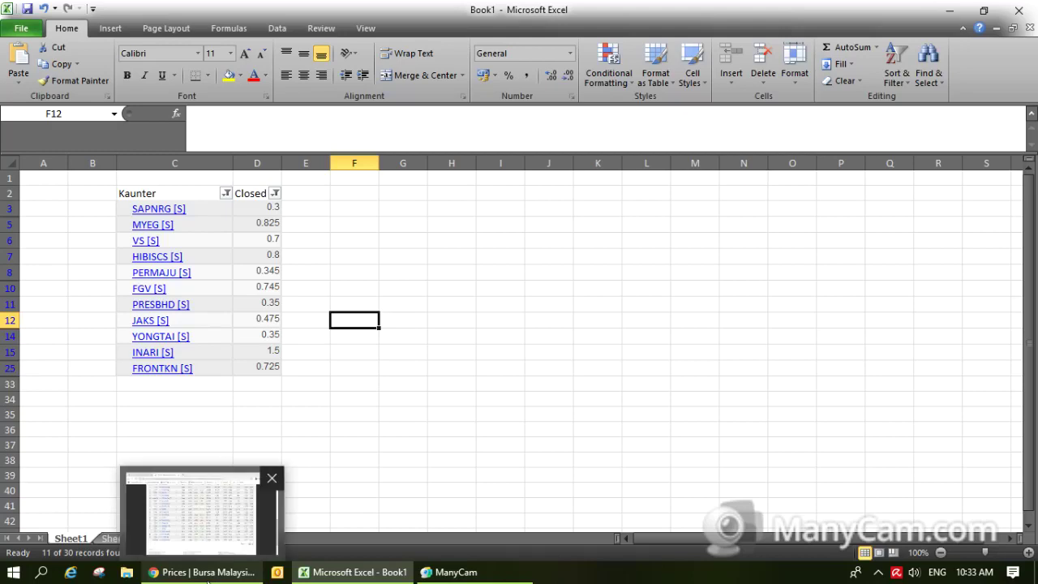
Switch to the malaysiastock.biz page in Chrome and examine the daily SAPNRG chart with its quote lists, volume and MACD
{"action": "left_click", "coordinate": [208, 574]}
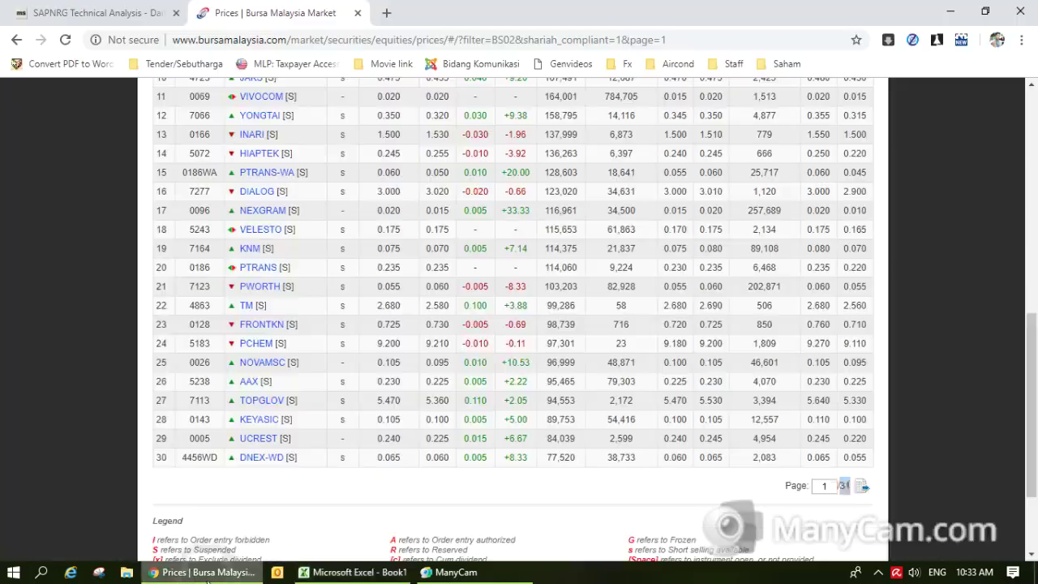
{"action": "left_click", "coordinate": [139, 14]}
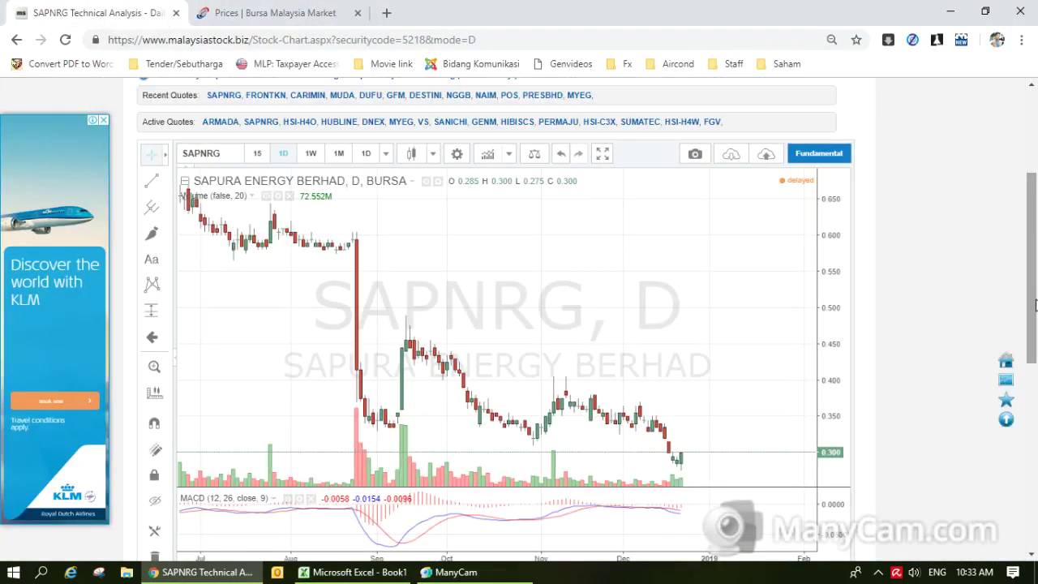
{"action": "left_click_drag", "start_coordinate": [1035, 305], "coordinate": [1035, 199]}
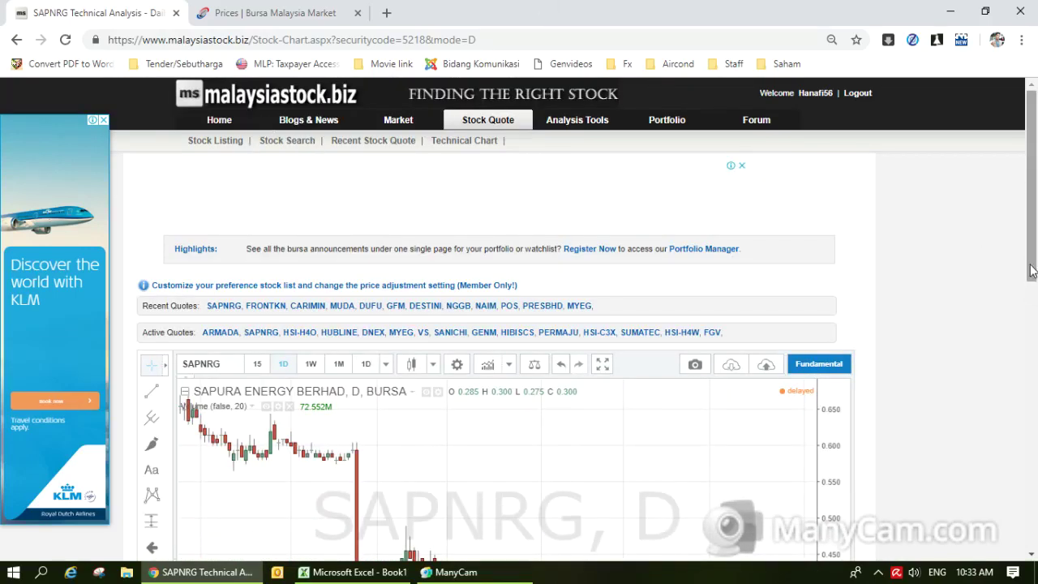
{"action": "left_click_drag", "start_coordinate": [1031, 268], "coordinate": [1031, 327]}
{"action": "scroll", "coordinate": [966, 364], "scroll_direction": "down", "scroll_amount": 3}
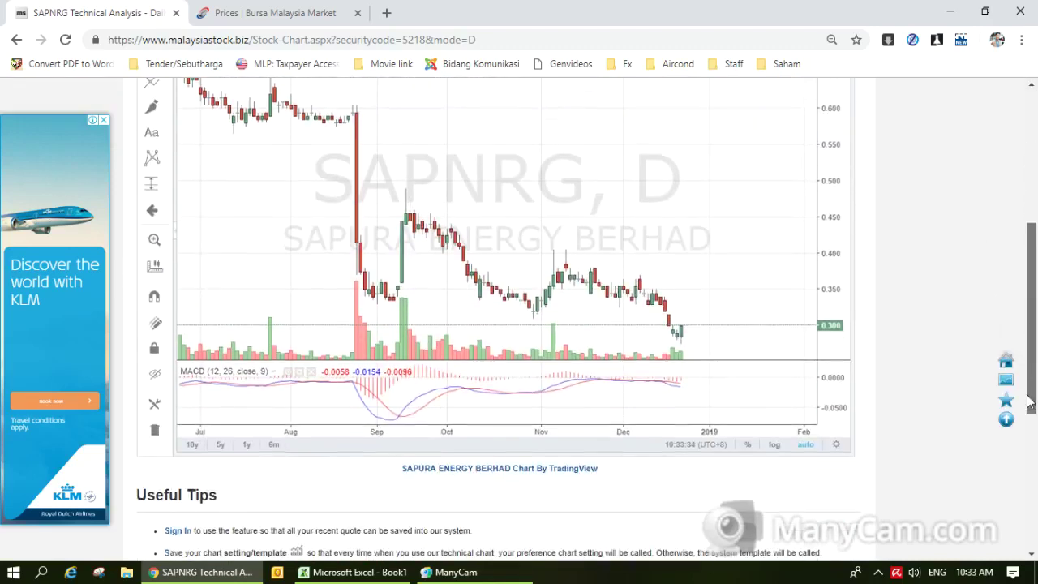
{"action": "left_click_drag", "start_coordinate": [608, 476], "coordinate": [551, 472]}
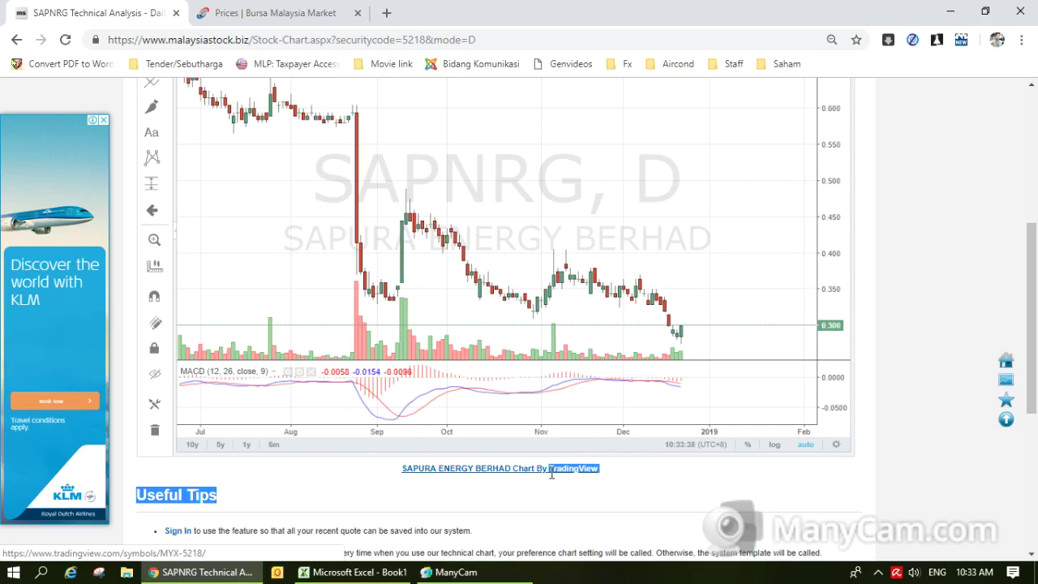
{"action": "left_click_drag", "start_coordinate": [1035, 372], "coordinate": [1036, 236]}
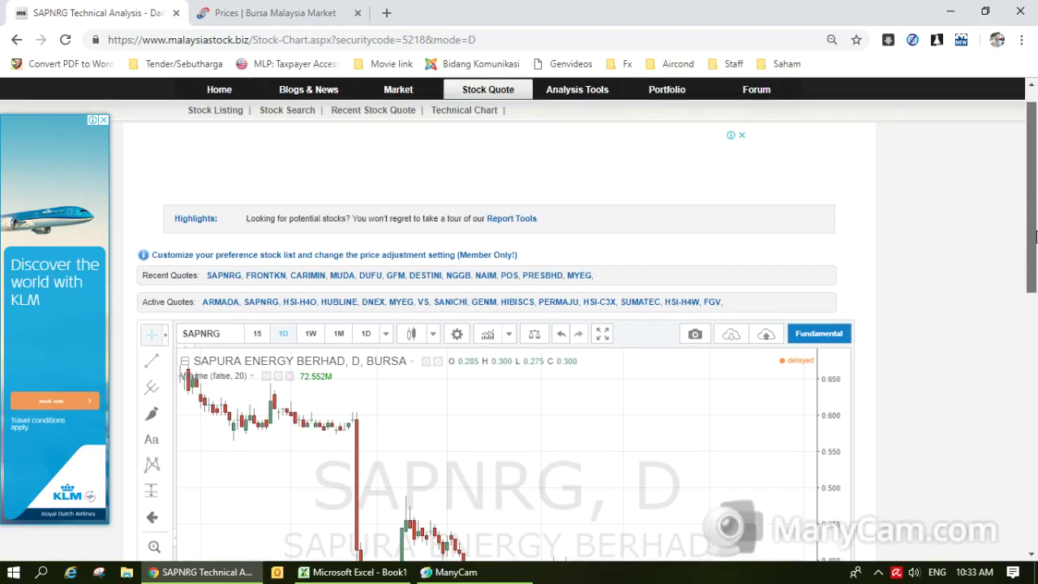
{"action": "left_click_drag", "start_coordinate": [1036, 236], "coordinate": [1037, 224]}
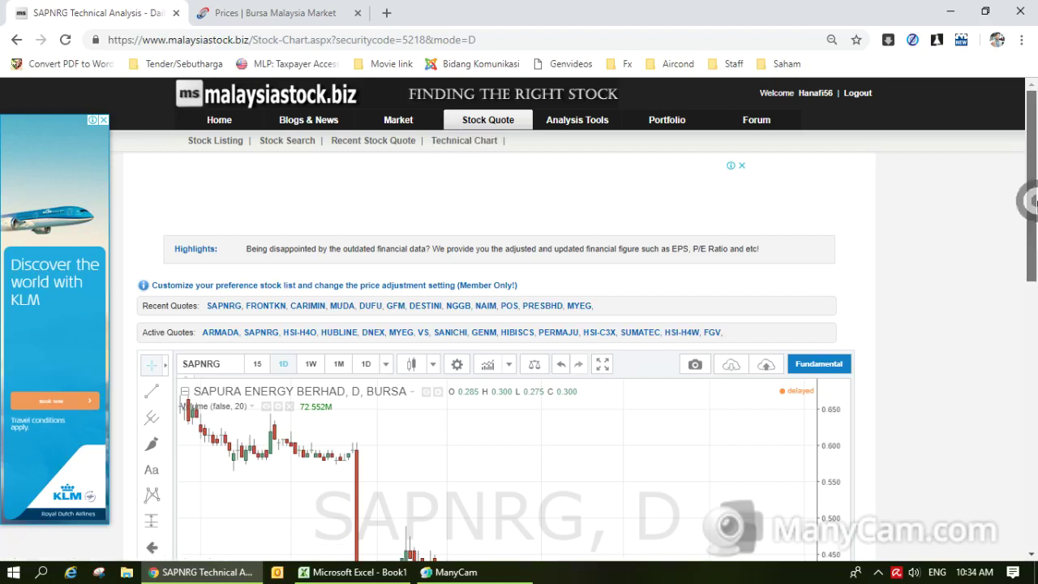
{"action": "left_click_drag", "start_coordinate": [1033, 201], "coordinate": [1032, 283]}
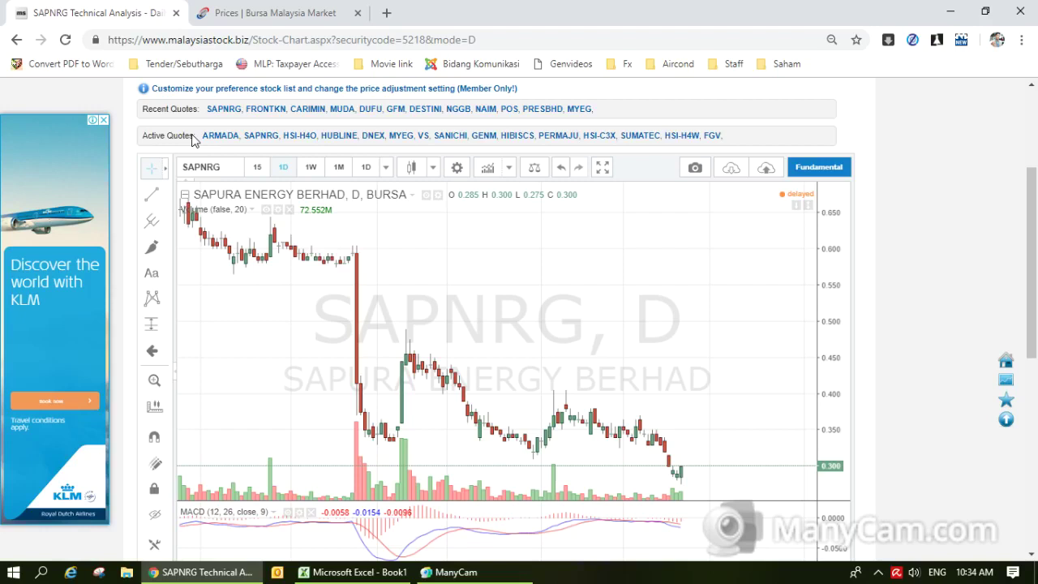
Examine the active quotes list and the longer-term price trend on the daily SAPNRG chart
{"action": "left_click_drag", "start_coordinate": [198, 139], "coordinate": [571, 136]}
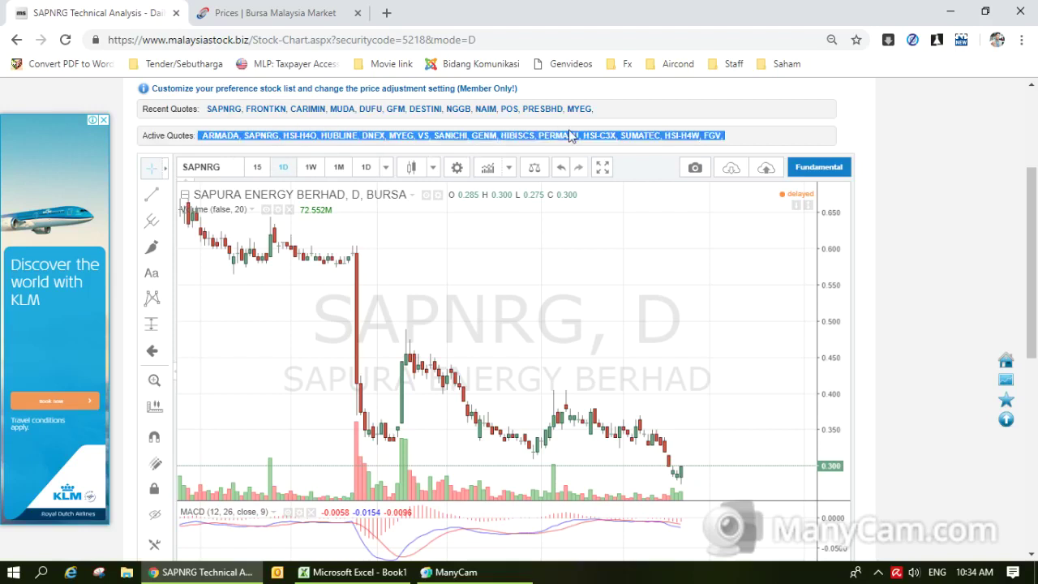
{"action": "left_click", "coordinate": [730, 140]}
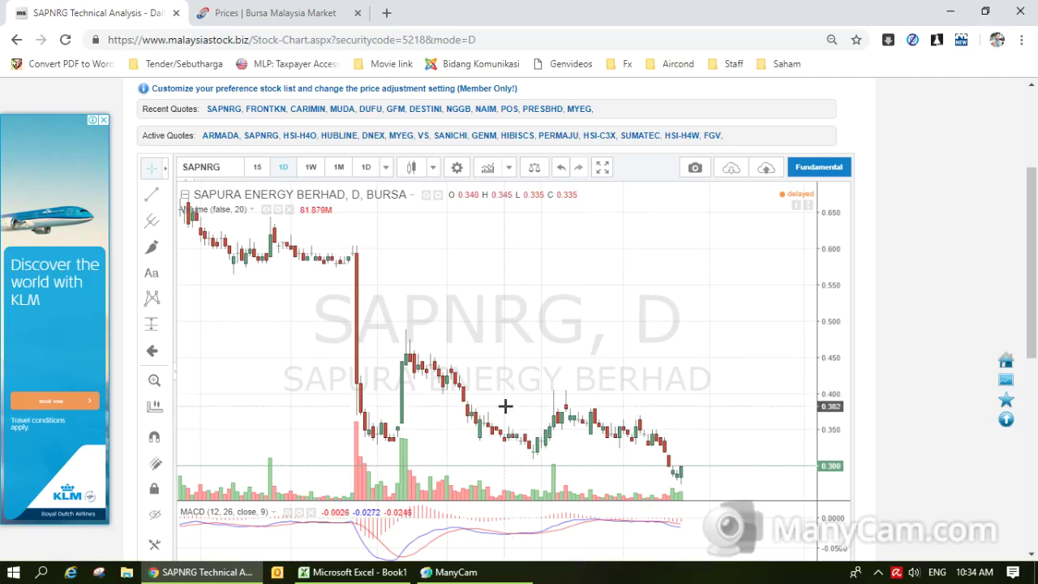
{"action": "scroll", "coordinate": [504, 406], "scroll_direction": "down", "scroll_amount": 5}
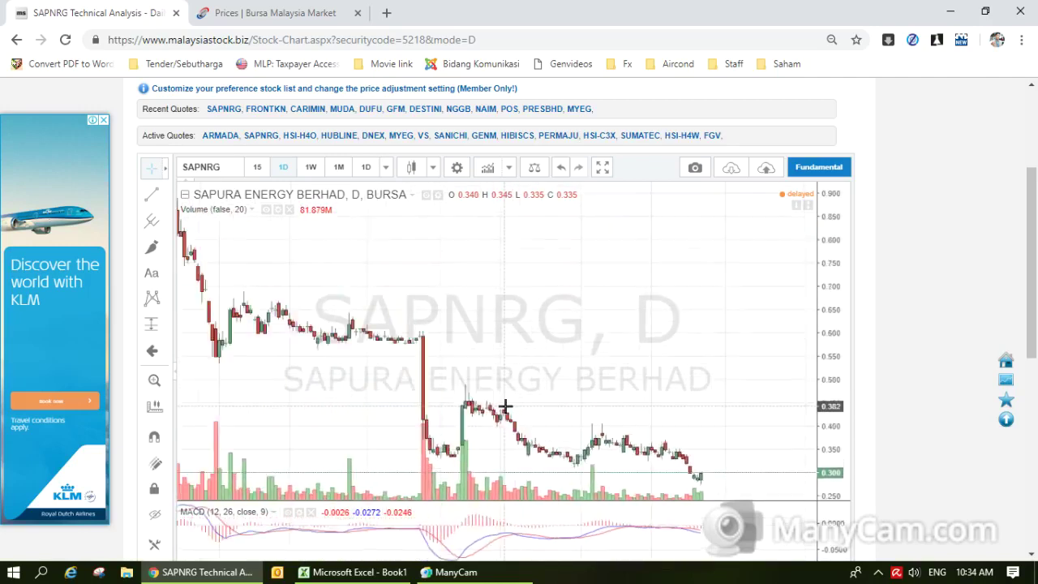
{"action": "scroll", "coordinate": [505, 406], "scroll_direction": "down", "scroll_amount": 2}
{"action": "scroll", "coordinate": [504, 406], "scroll_direction": "down", "scroll_amount": 2}
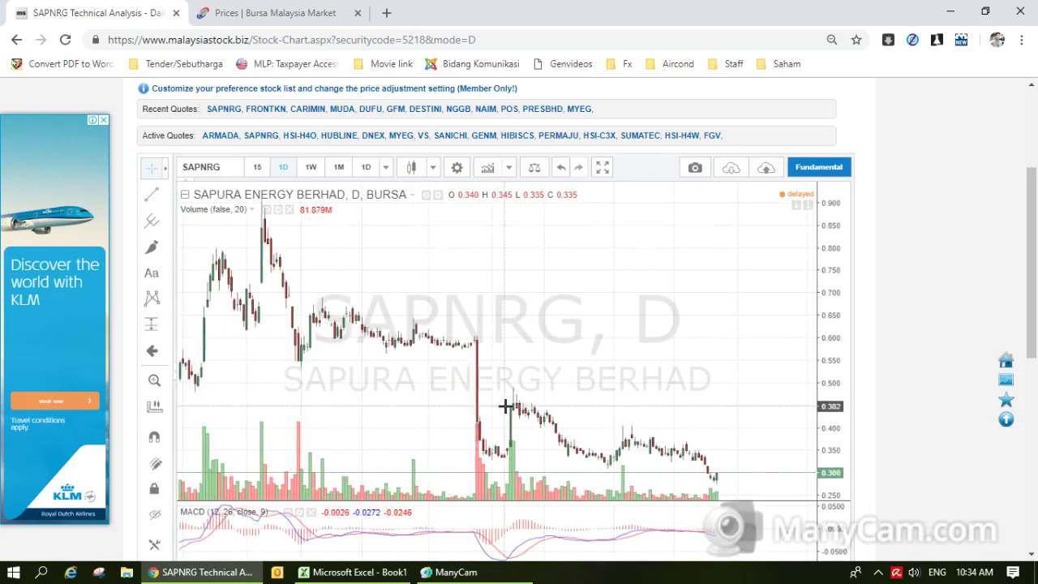
{"action": "scroll", "coordinate": [504, 406], "scroll_direction": "up", "scroll_amount": 3}
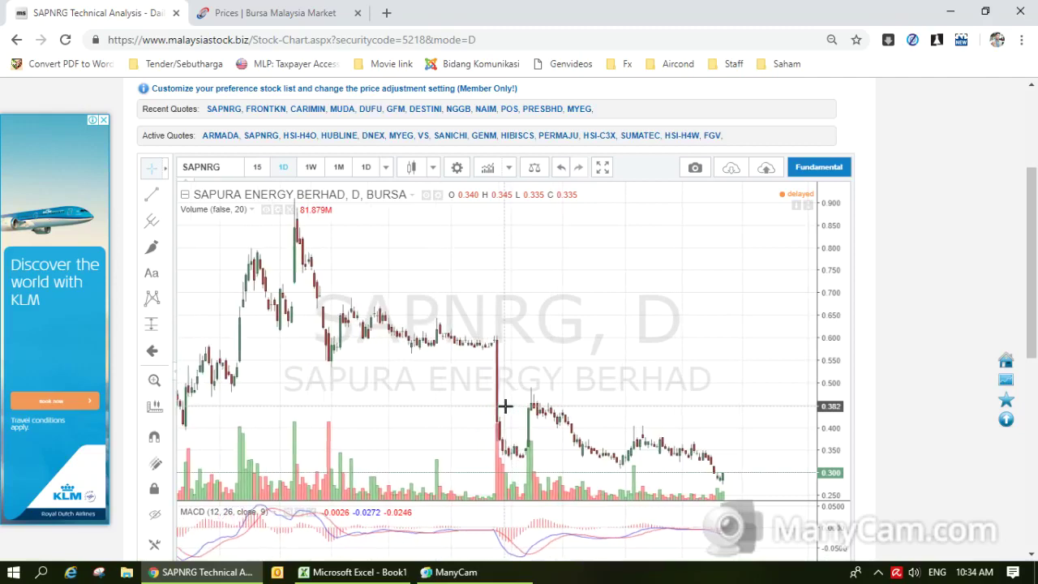
{"action": "scroll", "coordinate": [505, 406], "scroll_direction": "up", "scroll_amount": 3}
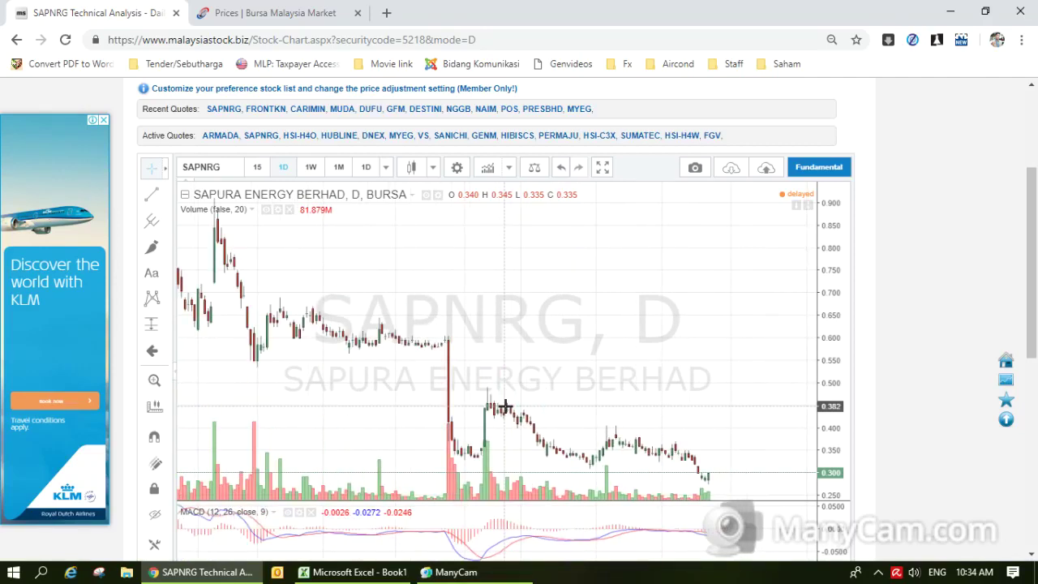
{"action": "scroll", "coordinate": [505, 406], "scroll_direction": "down", "scroll_amount": 1}
{"action": "scroll", "coordinate": [504, 405], "scroll_direction": "down", "scroll_amount": 1}
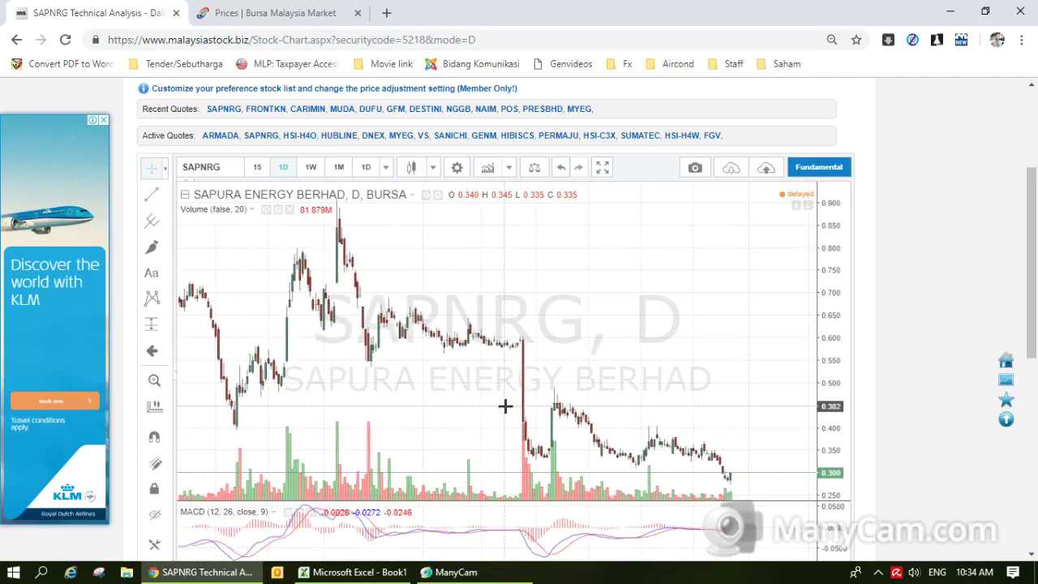
{"action": "scroll", "coordinate": [504, 406], "scroll_direction": "up", "scroll_amount": 3}
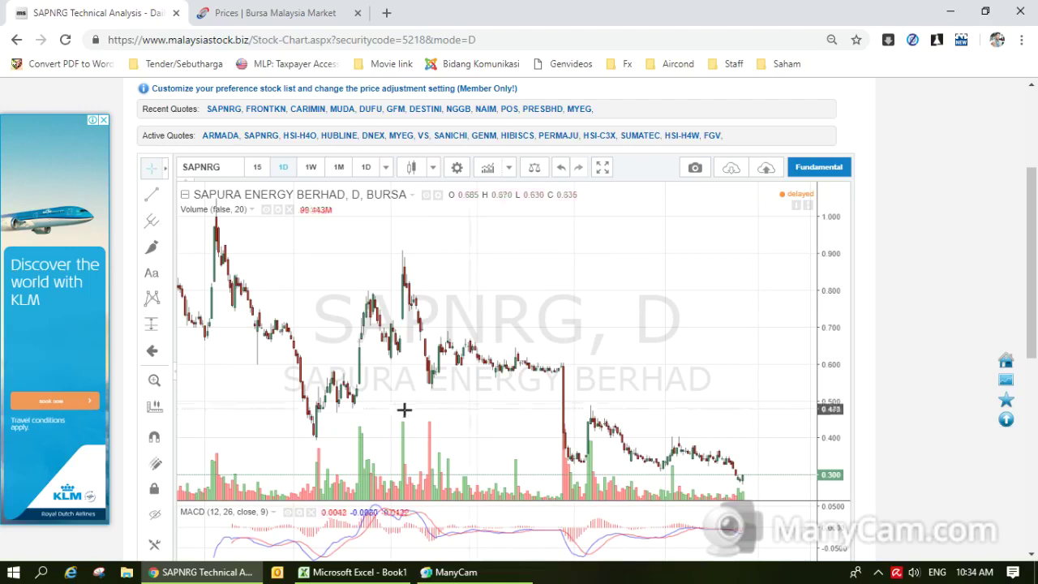
Draw a blue arrow along the SAPNRG downtrend from about 0.868 to 0.296 and delete it
{"action": "left_click", "coordinate": [167, 198]}
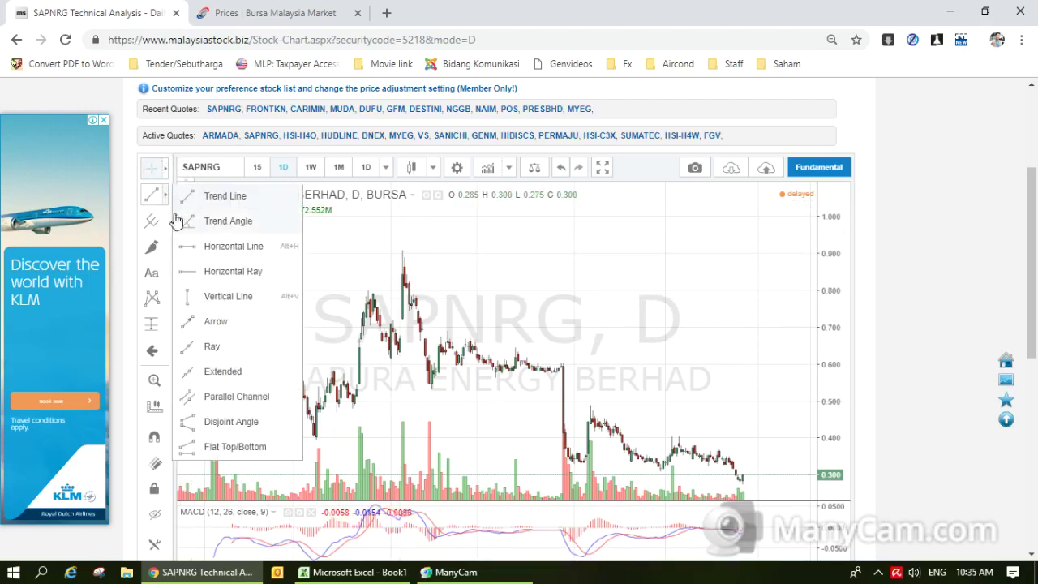
{"action": "left_click", "coordinate": [189, 325]}
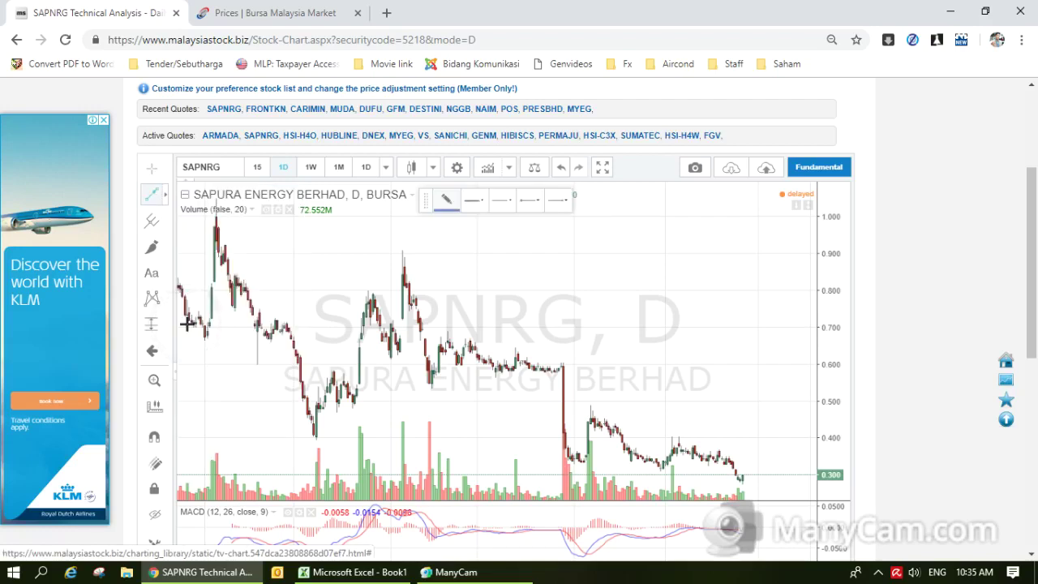
{"action": "left_click", "coordinate": [219, 266]}
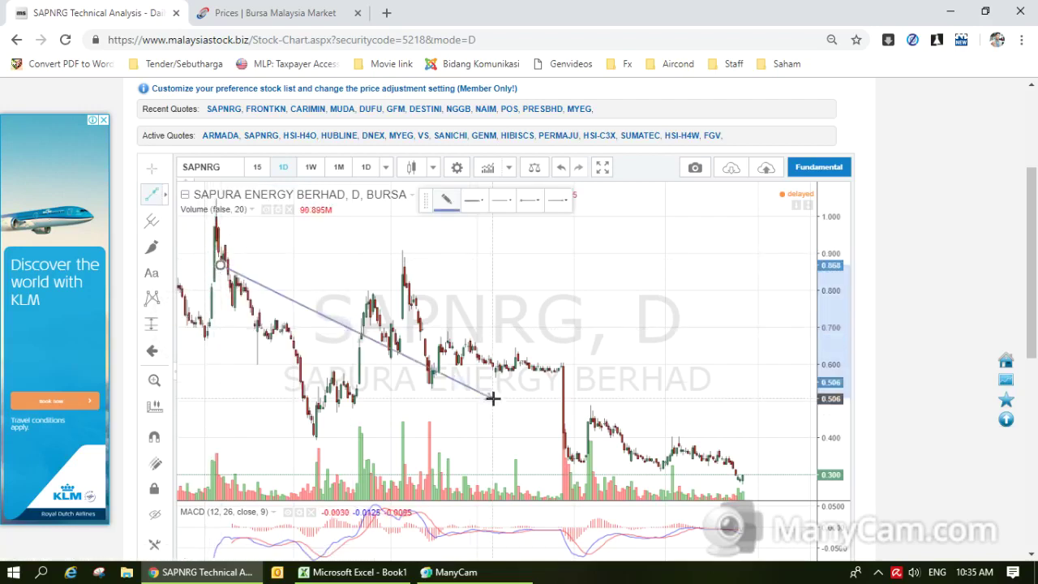
{"action": "left_click", "coordinate": [722, 476]}
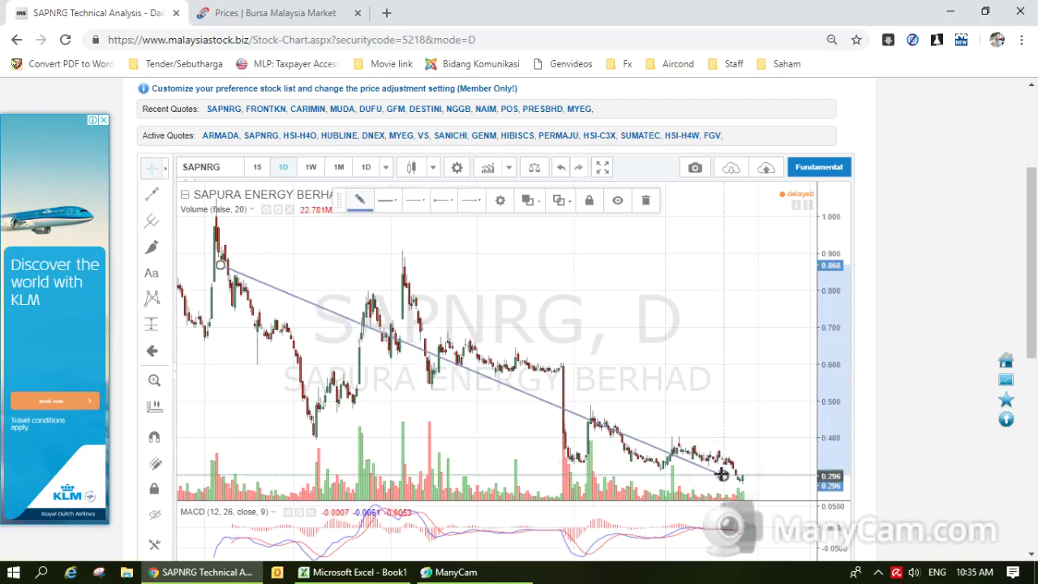
{"action": "left_click", "coordinate": [359, 200]}
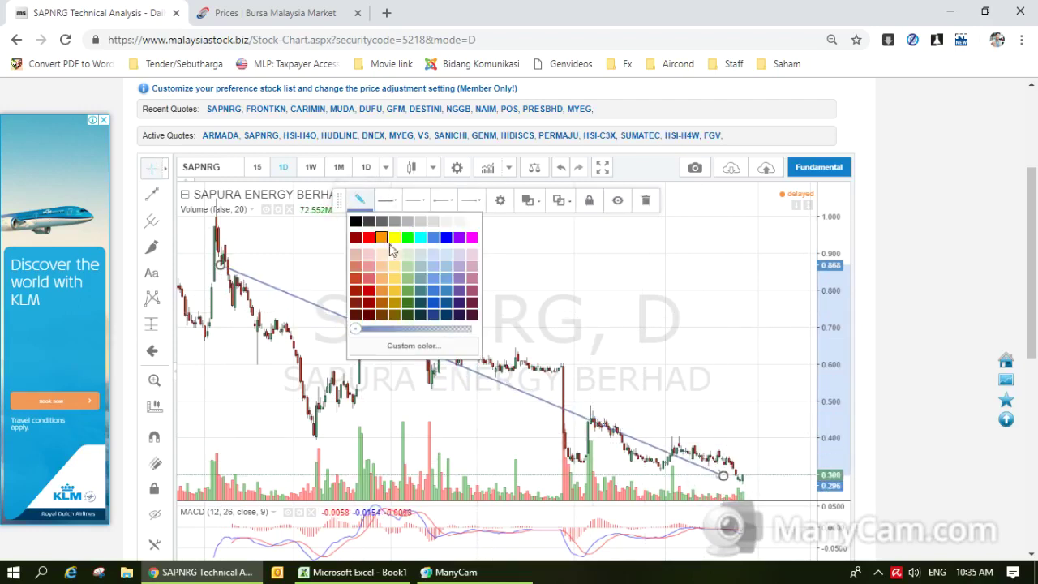
{"action": "left_click", "coordinate": [446, 236]}
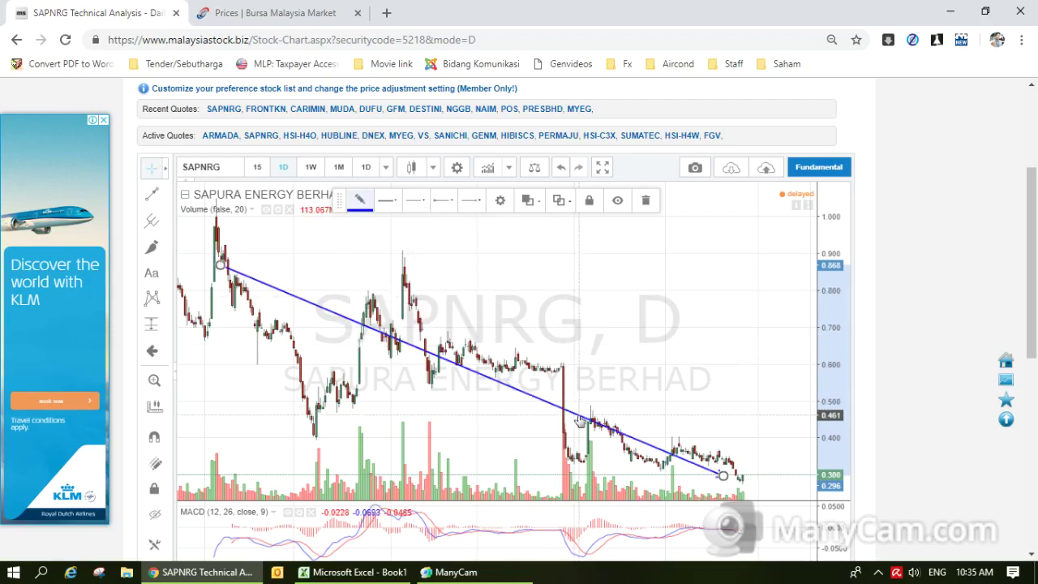
{"action": "key", "text": "Delete"}
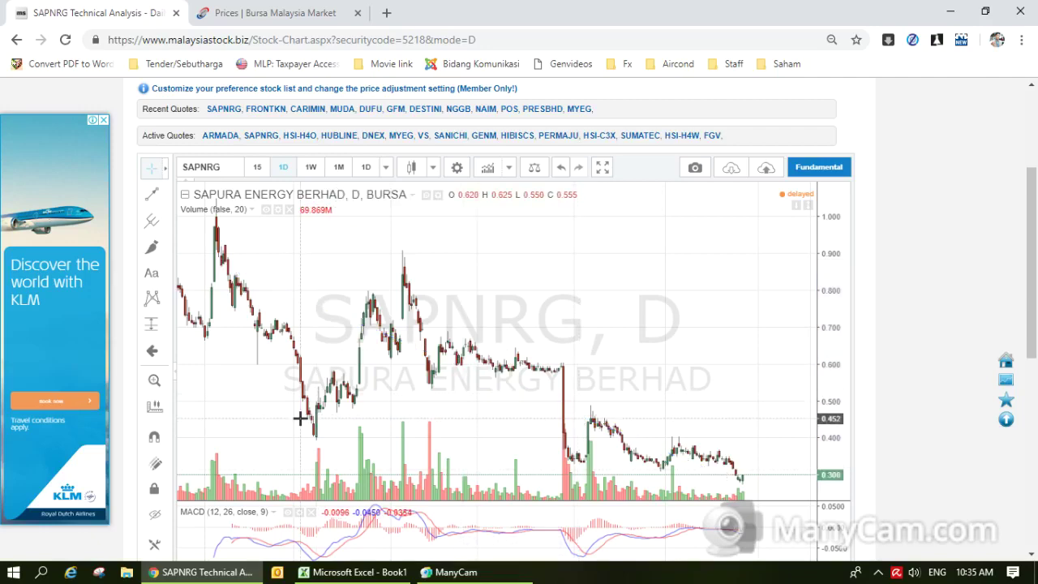
Switch to the Book1 workbook in Excel and mark SAPNRG with "x" in cell E3
{"action": "scroll", "coordinate": [300, 418], "scroll_direction": "up", "scroll_amount": 5}
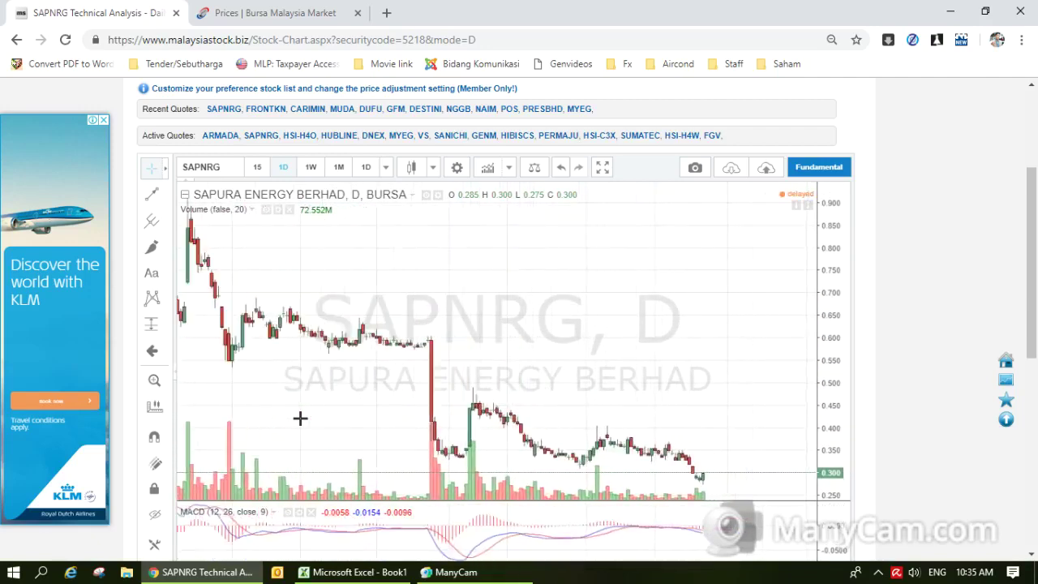
{"action": "scroll", "coordinate": [300, 418], "scroll_direction": "up", "scroll_amount": 3}
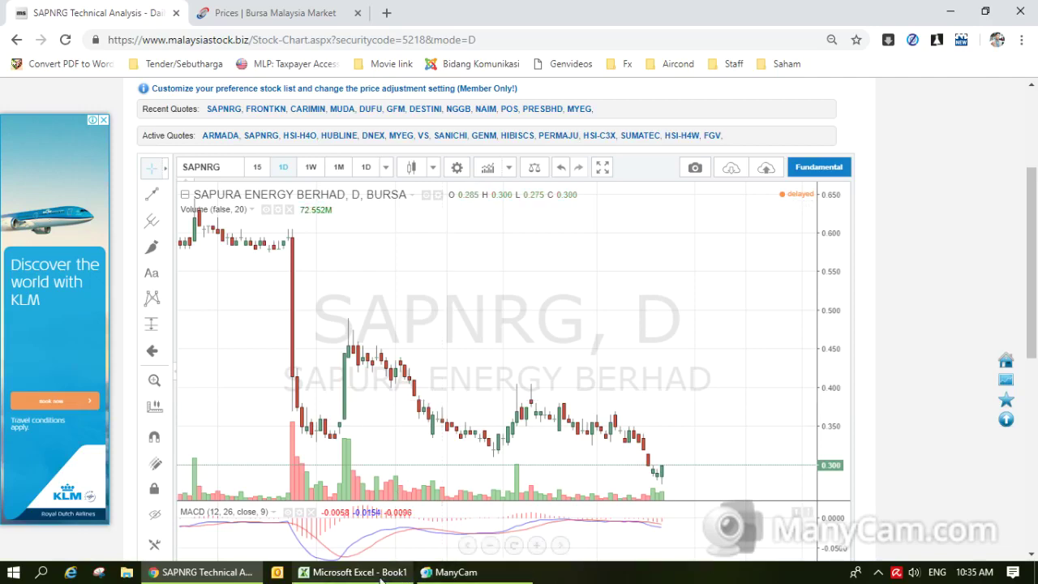
{"action": "left_click", "coordinate": [357, 571]}
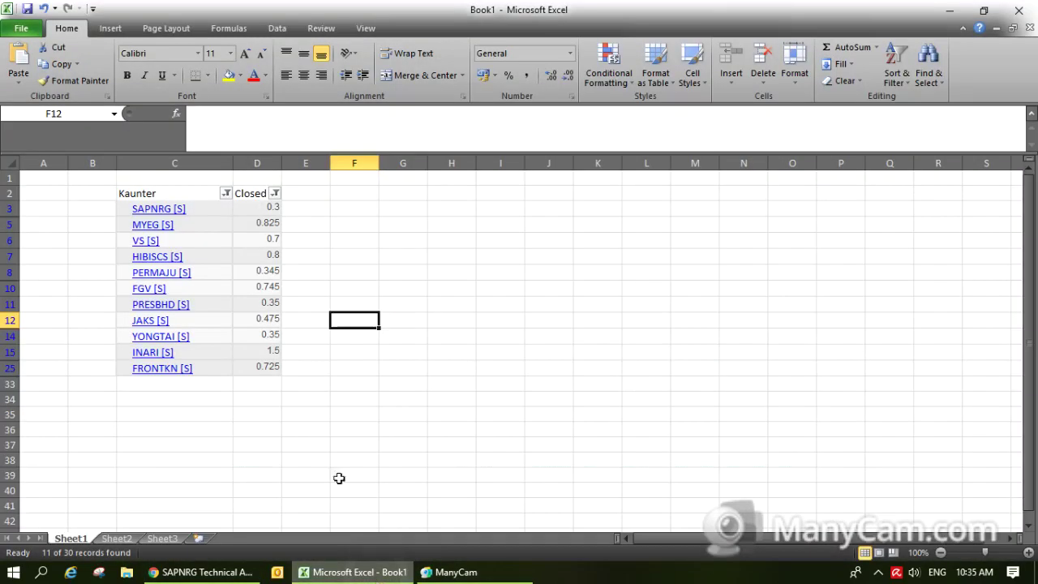
{"action": "left_click", "coordinate": [312, 206]}
{"action": "type", "text": "x"}
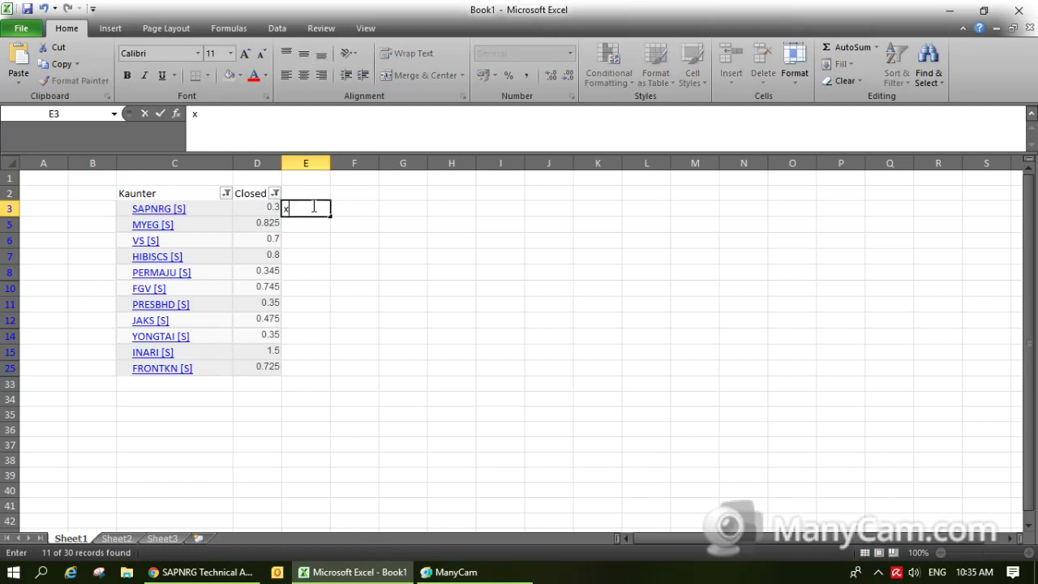
{"action": "key", "text": "Return"}
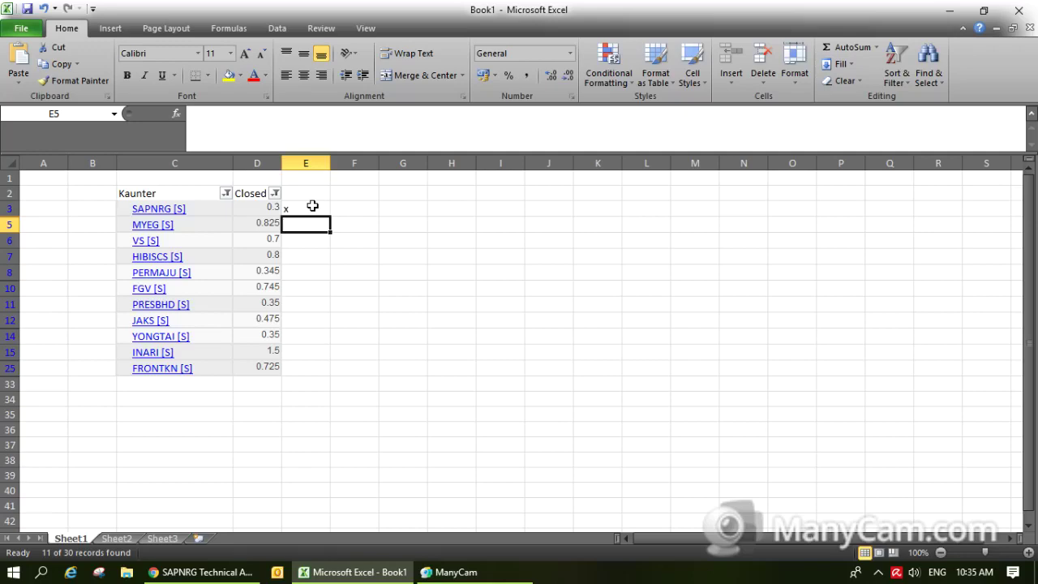
Return to the malaysiastock.biz page in Chrome and load the chart for MYEG (0138), MY E.G. SERVICES BERHAD
{"action": "left_click", "coordinate": [222, 574]}
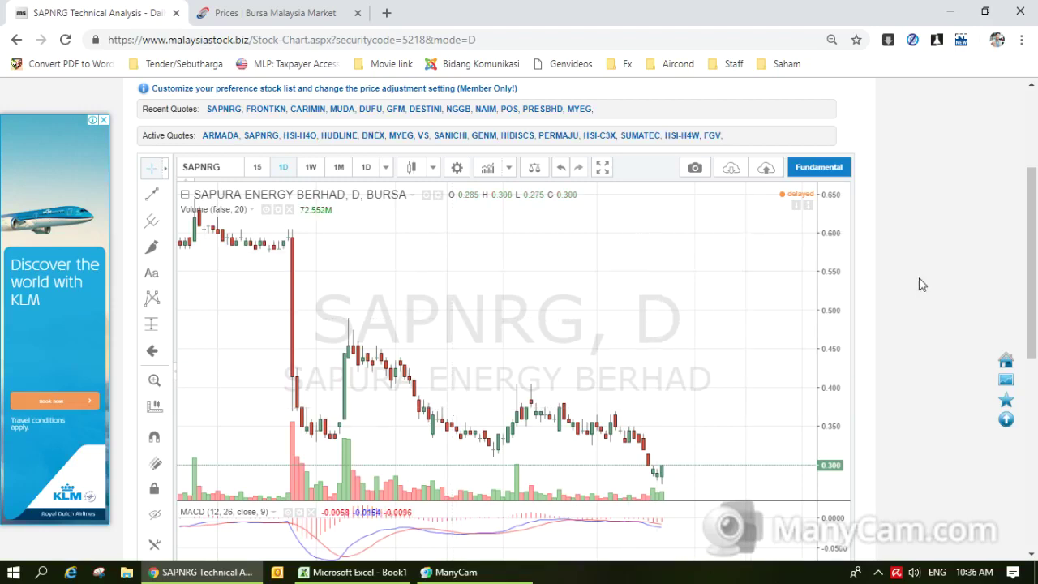
{"action": "left_click_drag", "start_coordinate": [1032, 281], "coordinate": [1032, 314]}
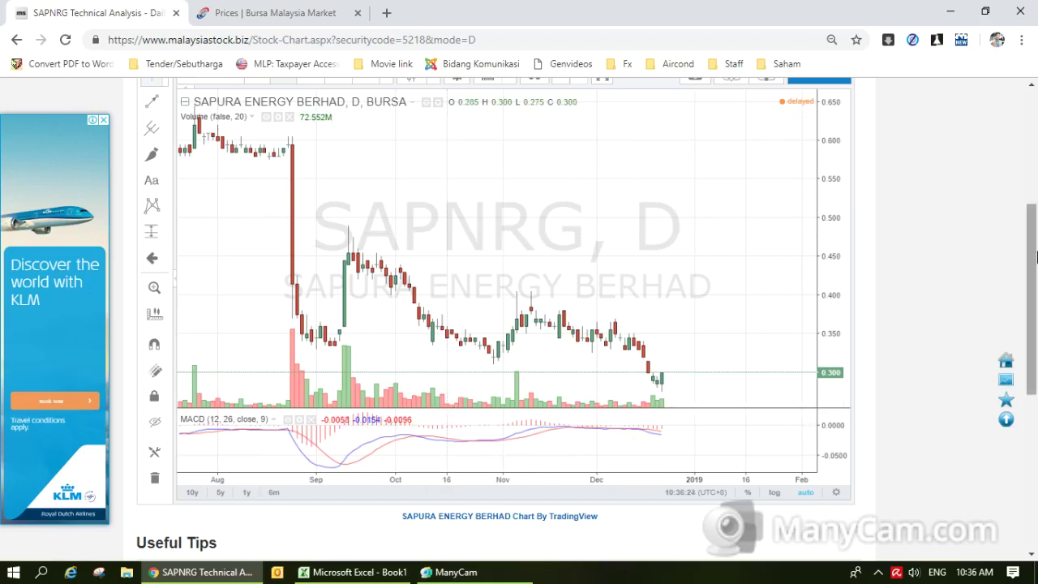
{"action": "left_click_drag", "start_coordinate": [1035, 258], "coordinate": [1035, 201]}
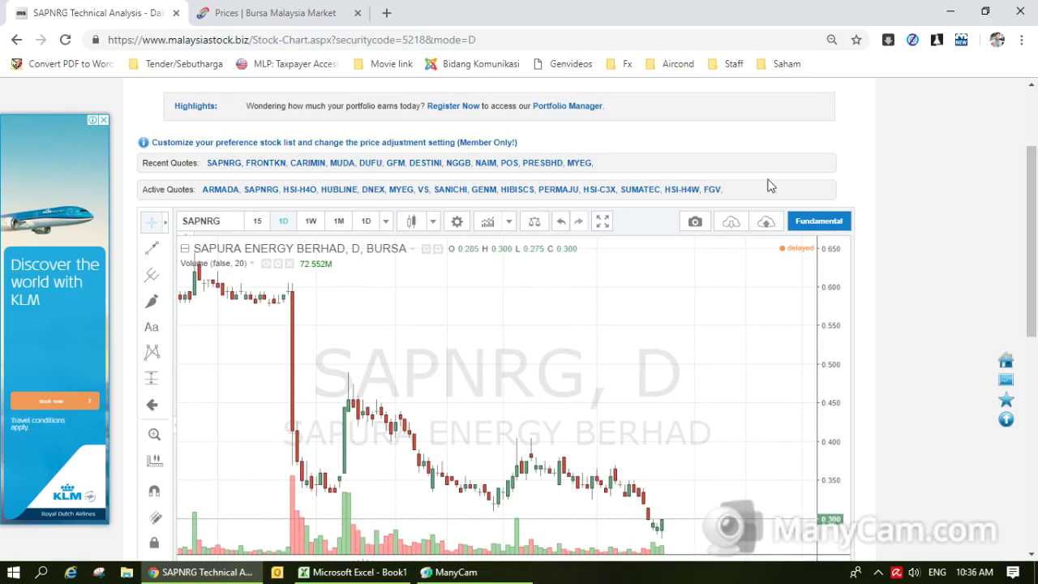
{"action": "left_click", "coordinate": [227, 222]}
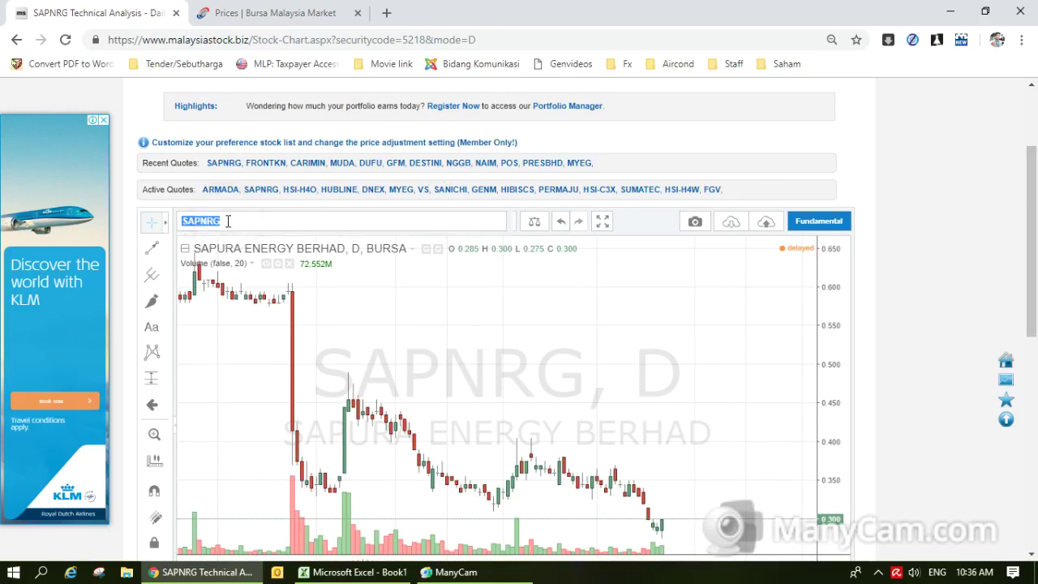
{"action": "type", "text": "MYEG"}
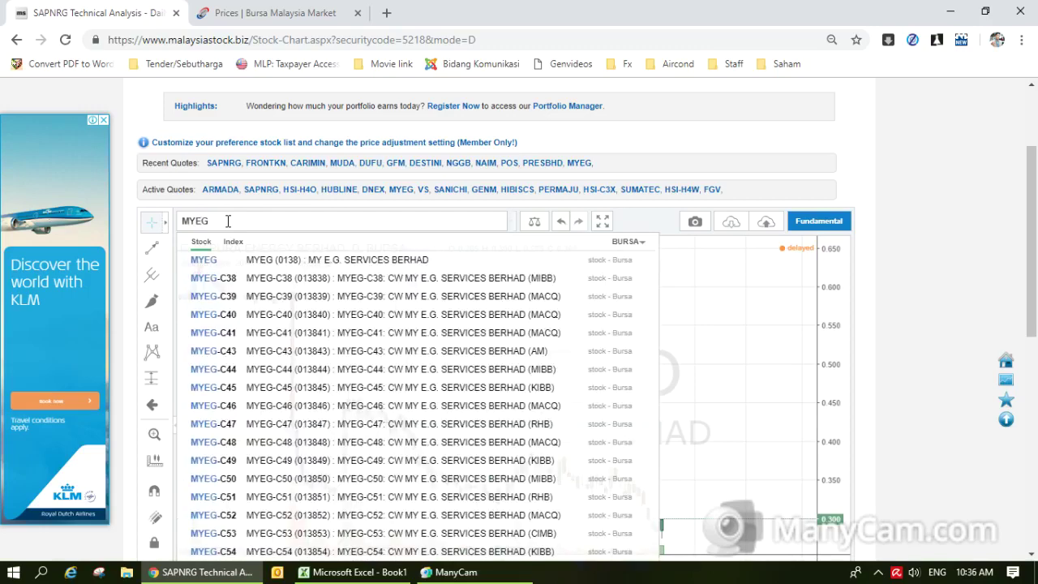
{"action": "left_click", "coordinate": [267, 259]}
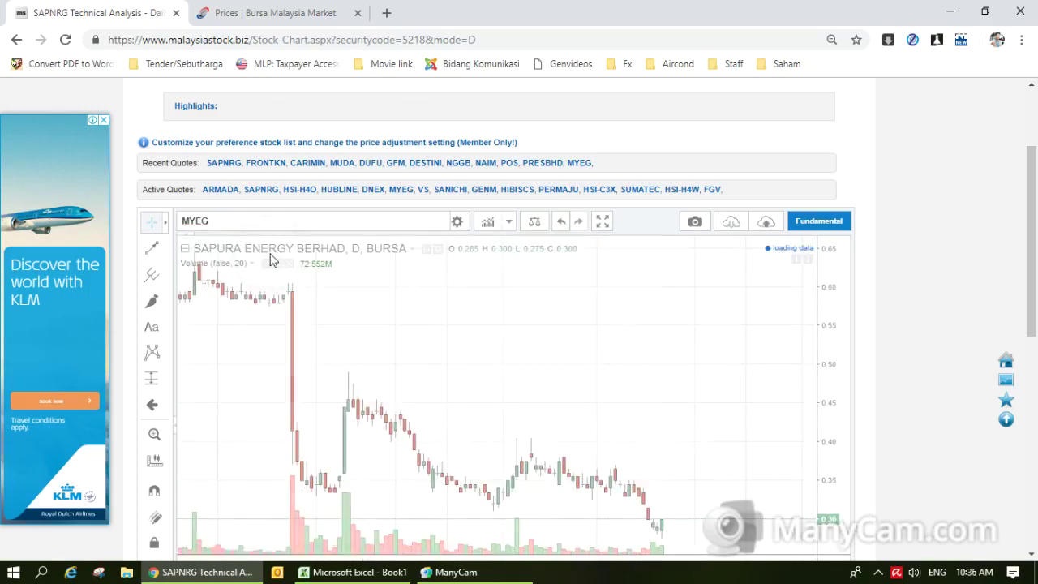
Examine the MYEG daily price trend, volume and MACD over shorter and longer periods
{"action": "left_click_drag", "start_coordinate": [1033, 247], "coordinate": [1037, 296]}
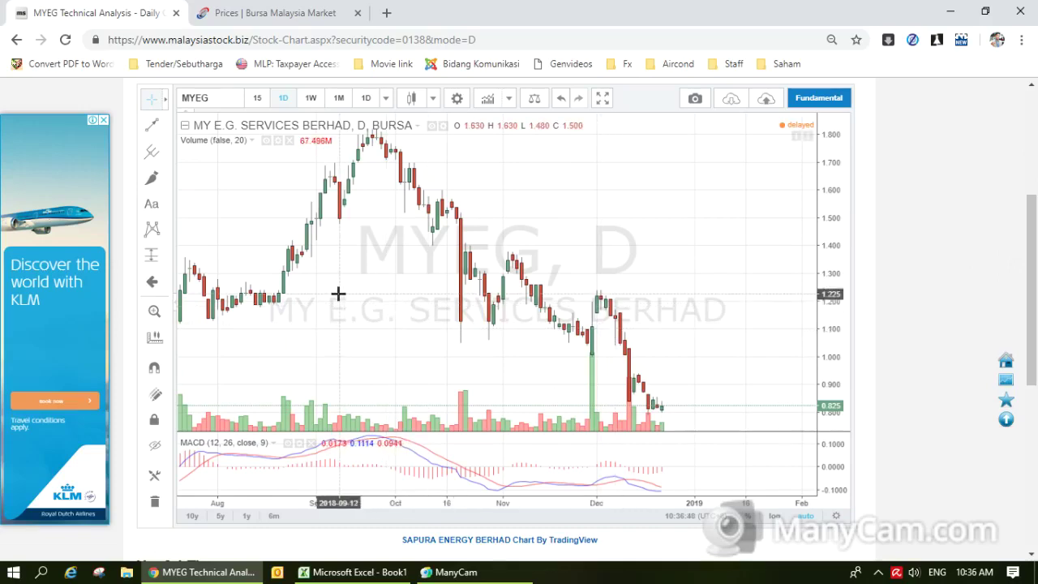
{"action": "scroll", "coordinate": [338, 293], "scroll_direction": "down", "scroll_amount": 4}
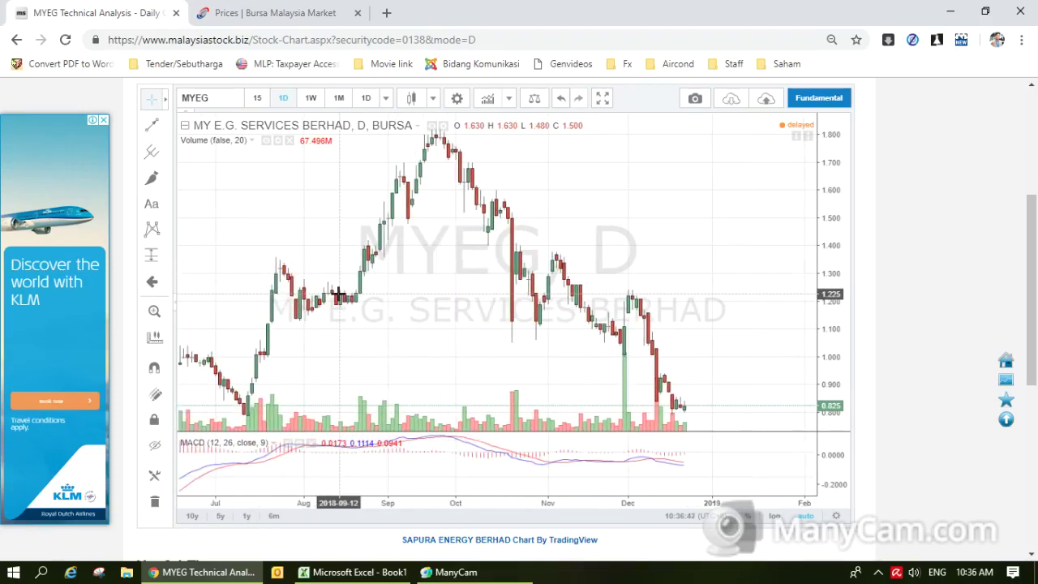
{"action": "scroll", "coordinate": [338, 294], "scroll_direction": "down", "scroll_amount": 2}
{"action": "scroll", "coordinate": [338, 293], "scroll_direction": "down", "scroll_amount": 1}
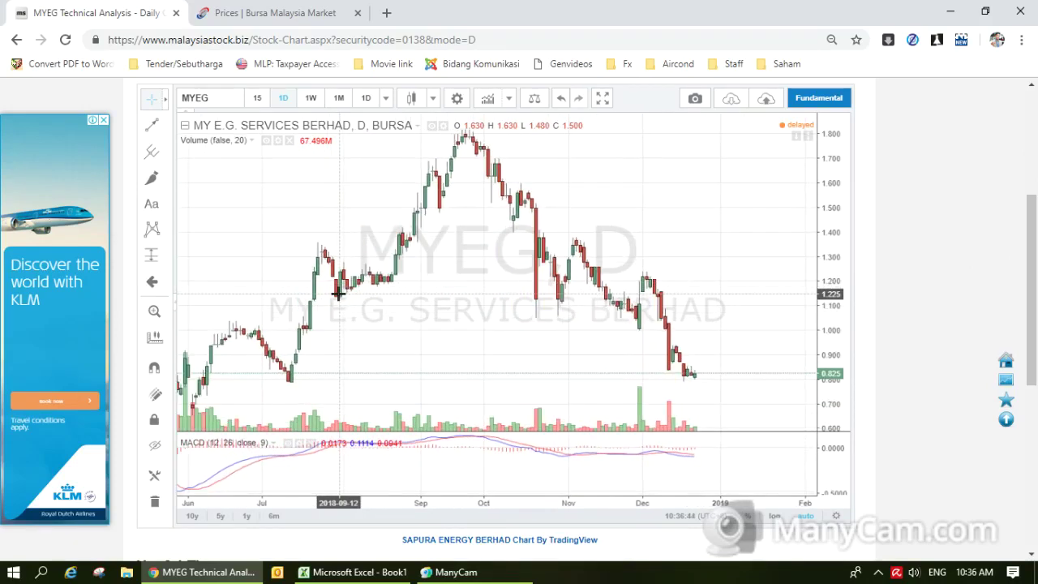
{"action": "scroll", "coordinate": [338, 294], "scroll_direction": "down", "scroll_amount": 2}
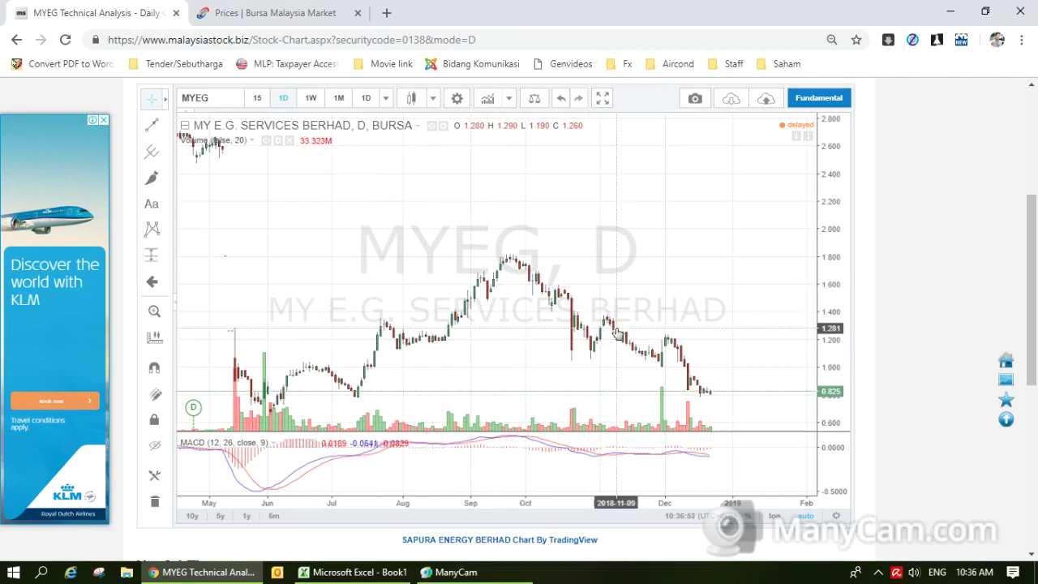
{"action": "scroll", "coordinate": [616, 334], "scroll_direction": "up", "scroll_amount": 3}
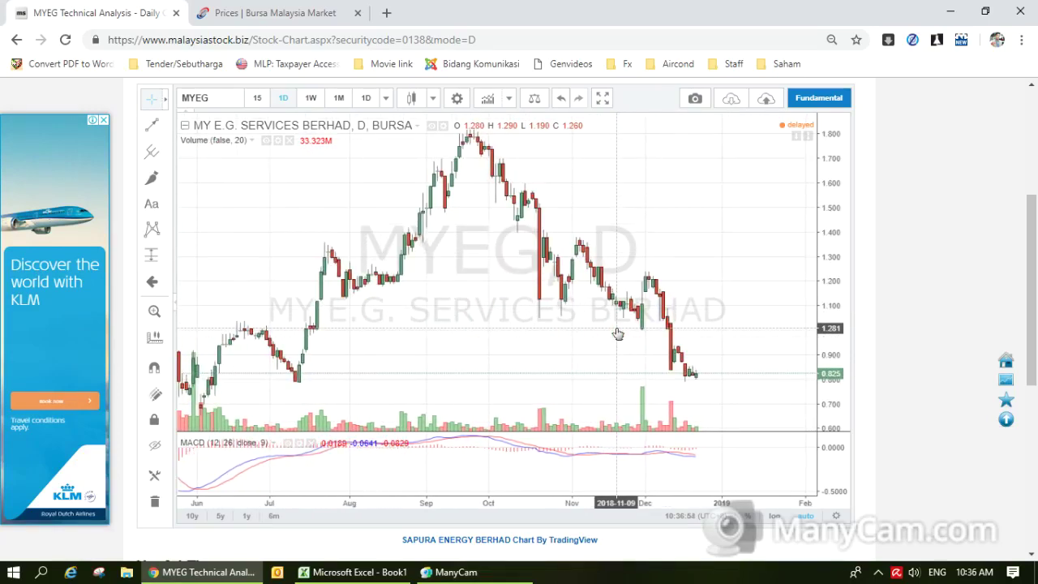
{"action": "scroll", "coordinate": [617, 334], "scroll_direction": "up", "scroll_amount": 4}
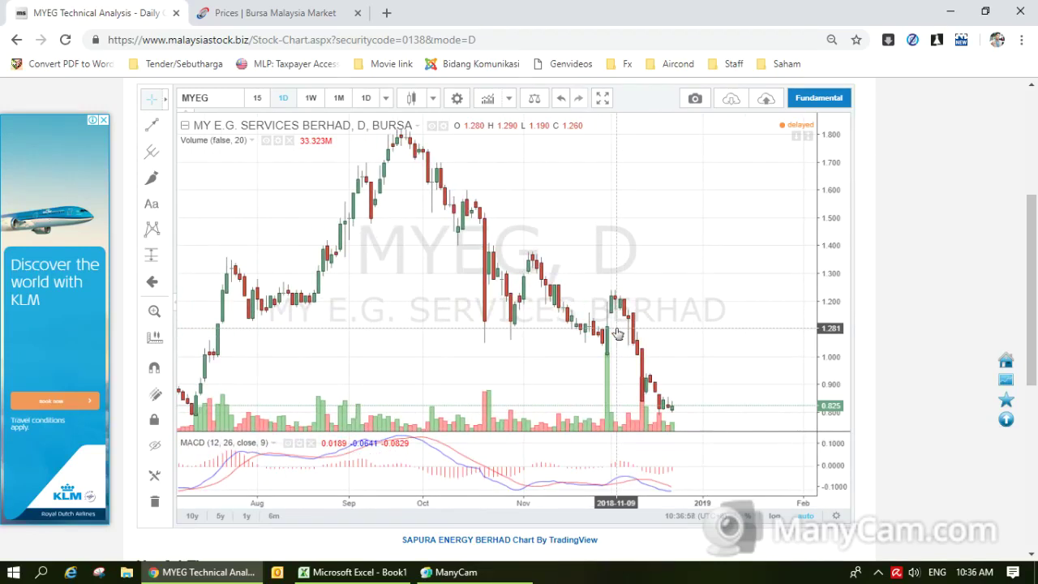
{"action": "left_click_drag", "start_coordinate": [514, 360], "coordinate": [637, 345]}
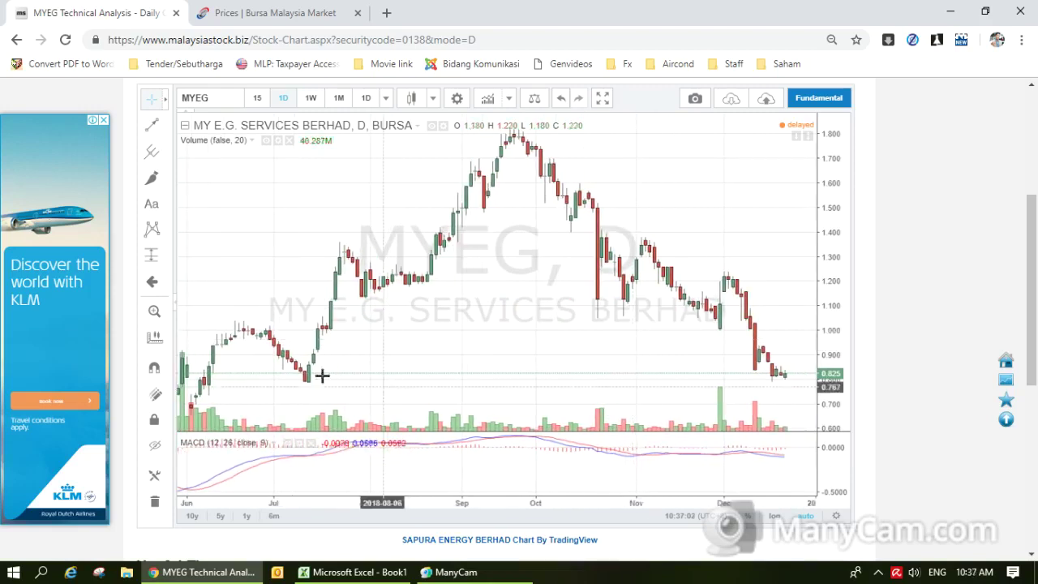
Draw a cyan-filled rectangle over the MYEG support zone from 4 July to late December 2018, down to about 0.784
{"action": "left_click", "coordinate": [164, 153]}
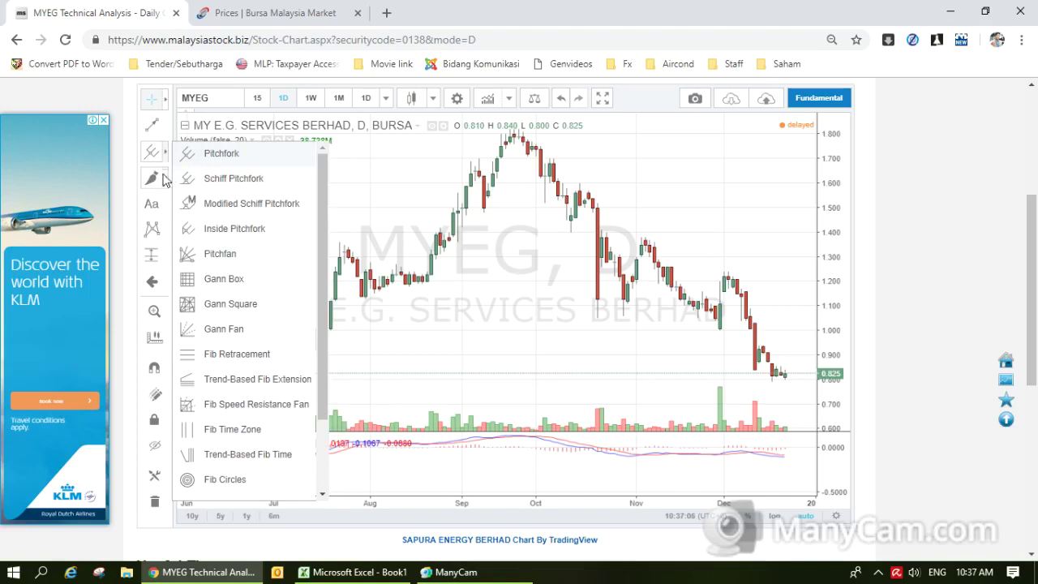
{"action": "left_click", "coordinate": [166, 179]}
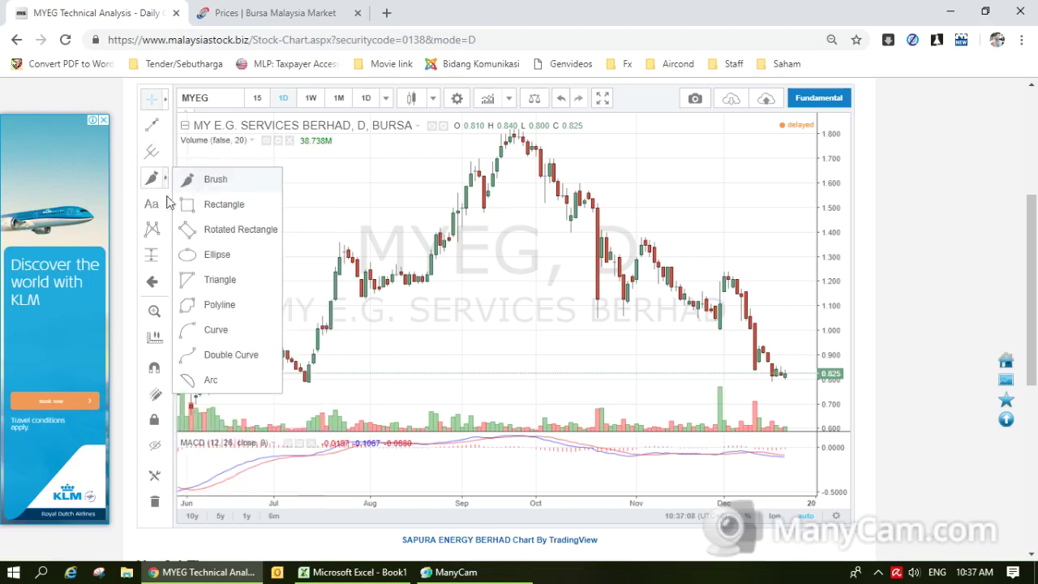
{"action": "left_click", "coordinate": [188, 204]}
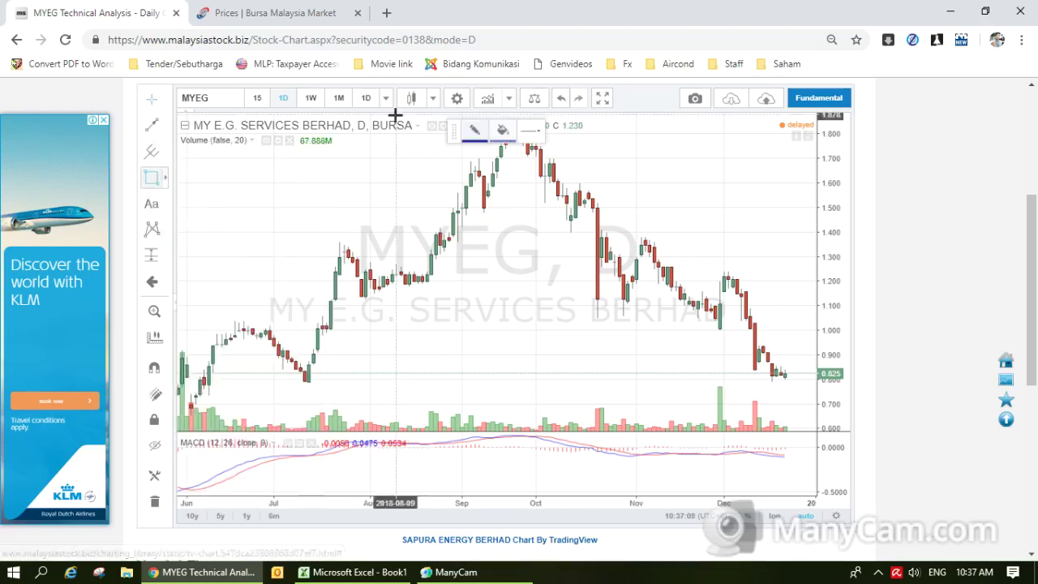
{"action": "left_click", "coordinate": [502, 131]}
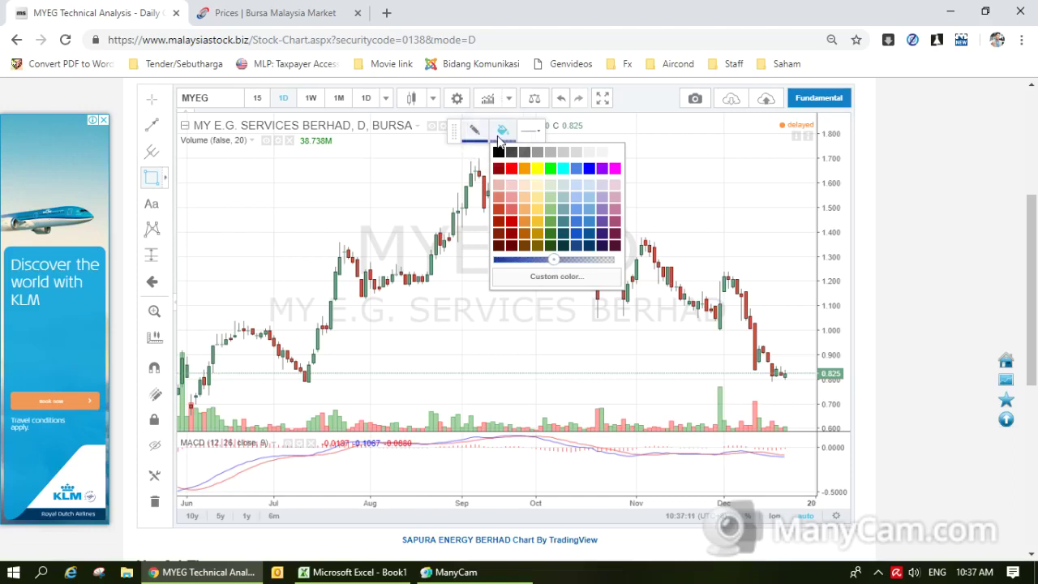
{"action": "left_click", "coordinate": [562, 169]}
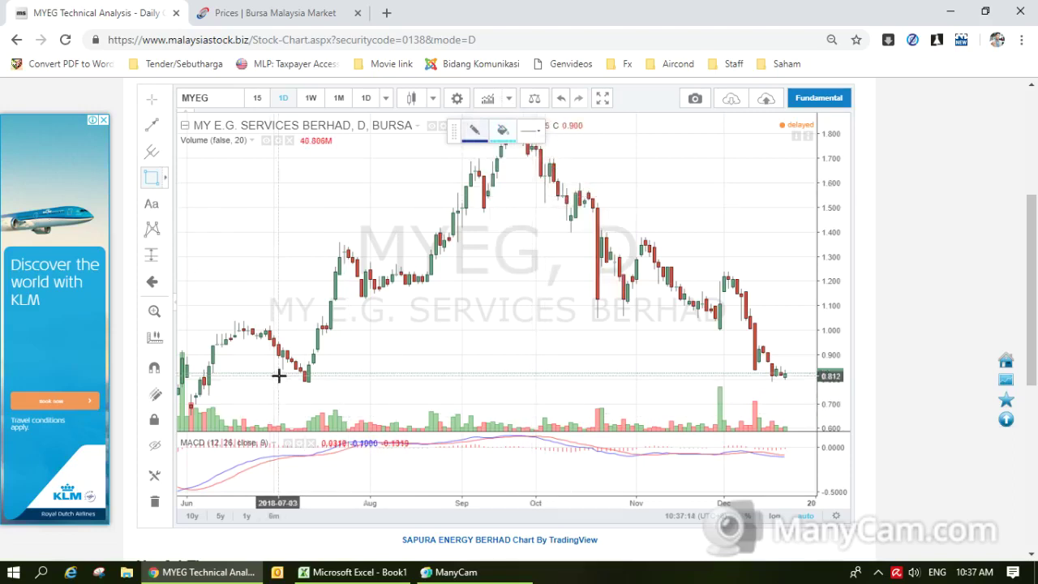
{"action": "mouse_move", "coordinate": [282, 374]}
{"action": "left_mouse_down"}
{"action": "mouse_move", "coordinate": [506, 409]}
{"action": "mouse_move", "coordinate": [716, 396]}
{"action": "mouse_move", "coordinate": [788, 366]}
{"action": "mouse_move", "coordinate": [801, 383]}
{"action": "left_mouse_up"}
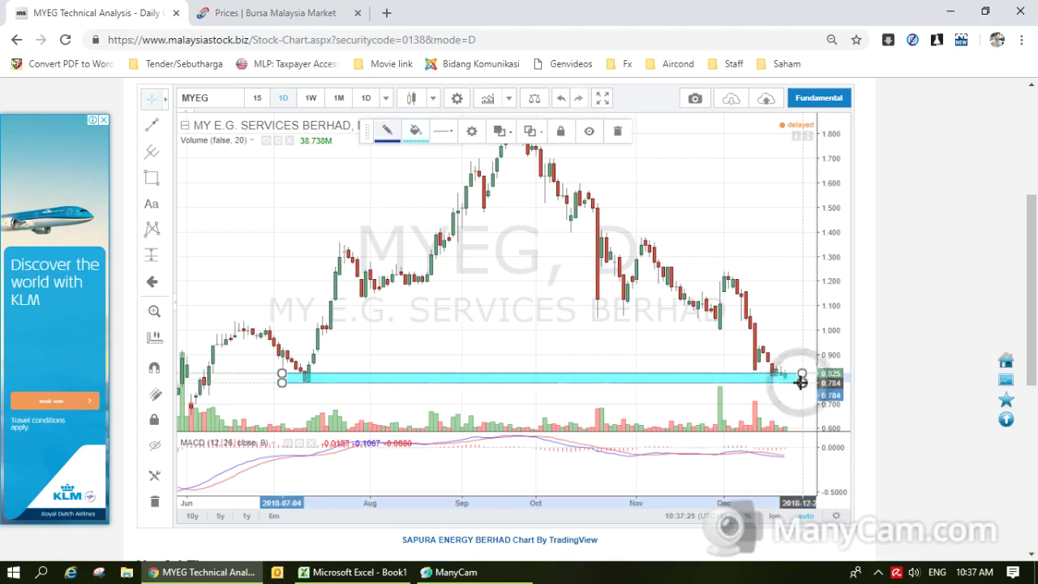
{"action": "left_click", "coordinate": [793, 333]}
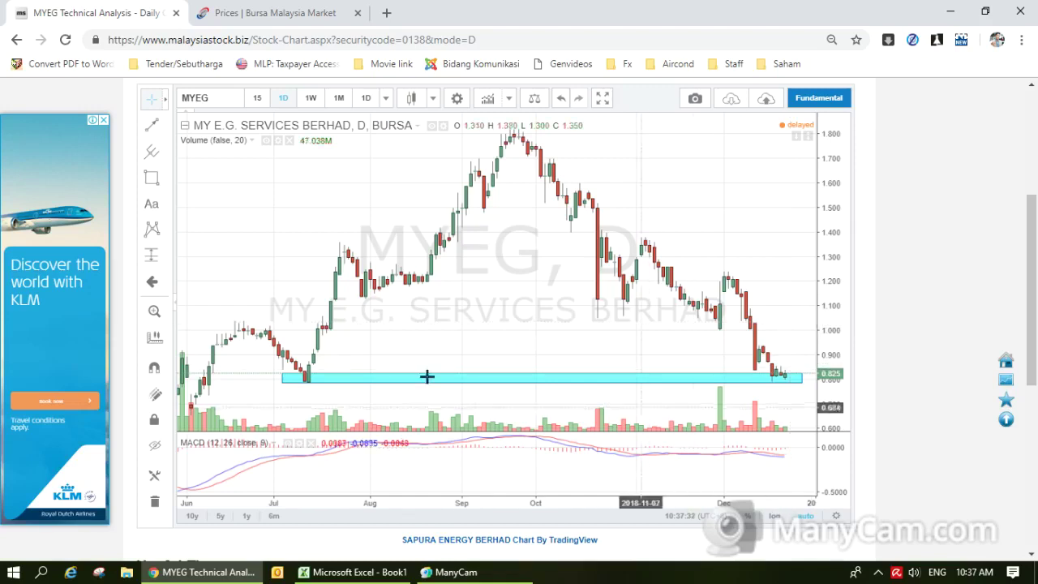
Draw a second cyan rectangle below the first, from the 31 May 2018 low to mid-December, between about 0.709 and 0.666
{"action": "left_click_drag", "start_coordinate": [352, 322], "coordinate": [398, 301]}
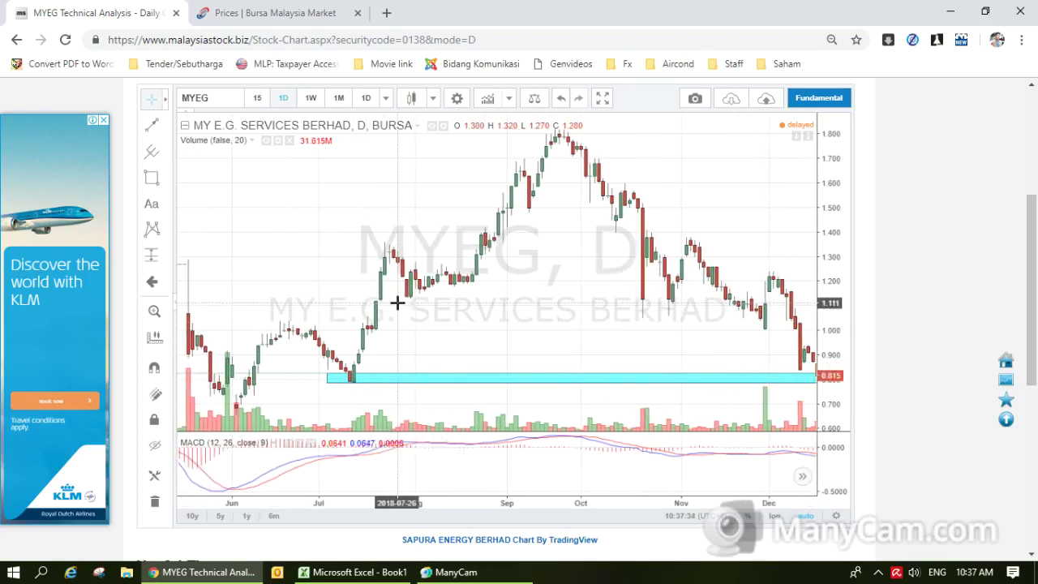
{"action": "left_click", "coordinate": [151, 177]}
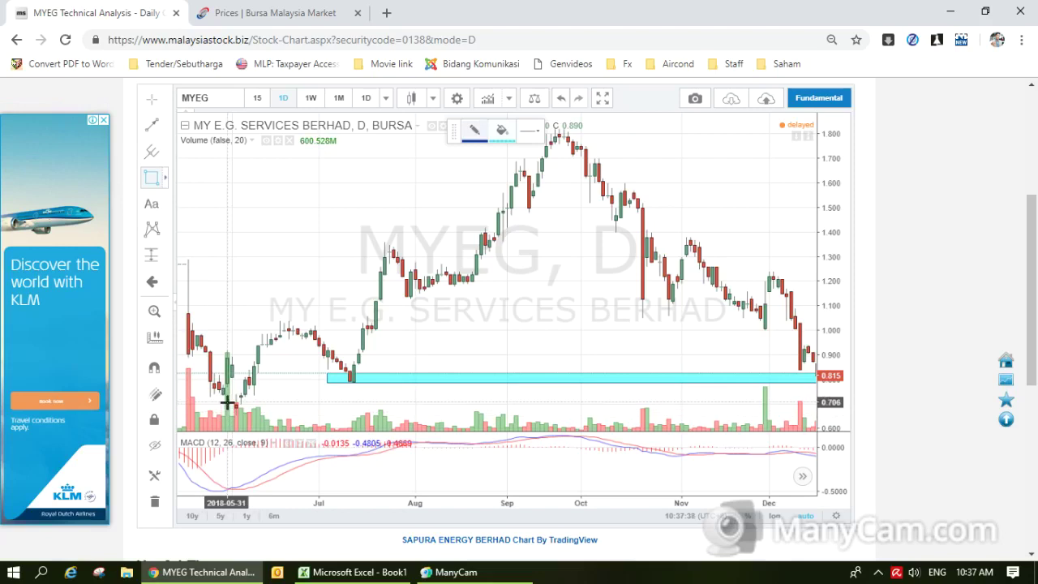
{"action": "mouse_move", "coordinate": [224, 401]}
{"action": "left_mouse_down"}
{"action": "mouse_move", "coordinate": [271, 413]}
{"action": "mouse_move", "coordinate": [826, 416]}
{"action": "mouse_move", "coordinate": [807, 412]}
{"action": "left_mouse_up"}
{"action": "left_click_drag", "start_coordinate": [723, 327], "coordinate": [655, 303]}
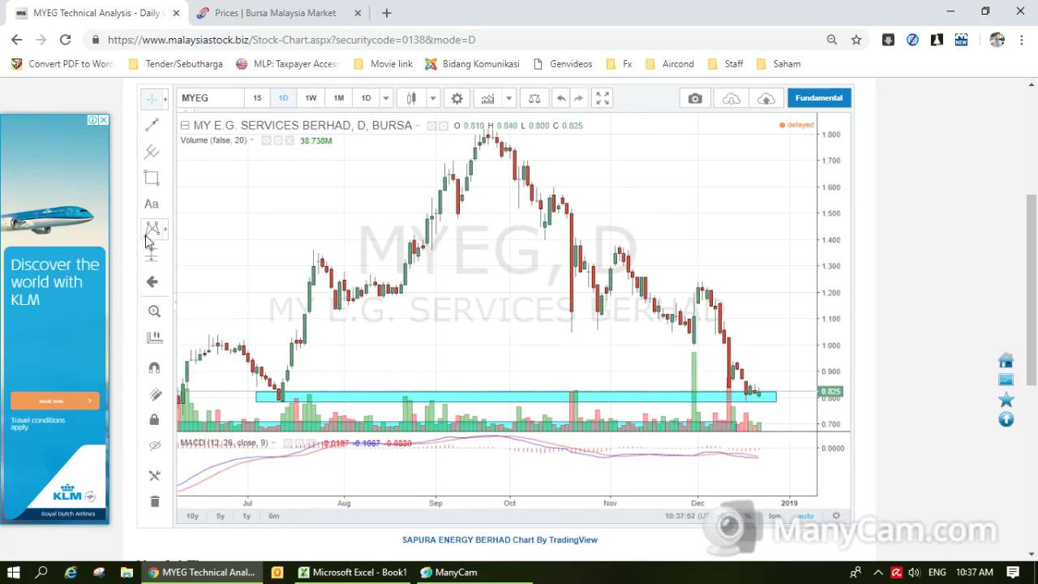
Extend the lower rectangle to about 9 January 2019 and raise its lower edge to about 0.673
{"action": "left_click", "coordinate": [154, 312]}
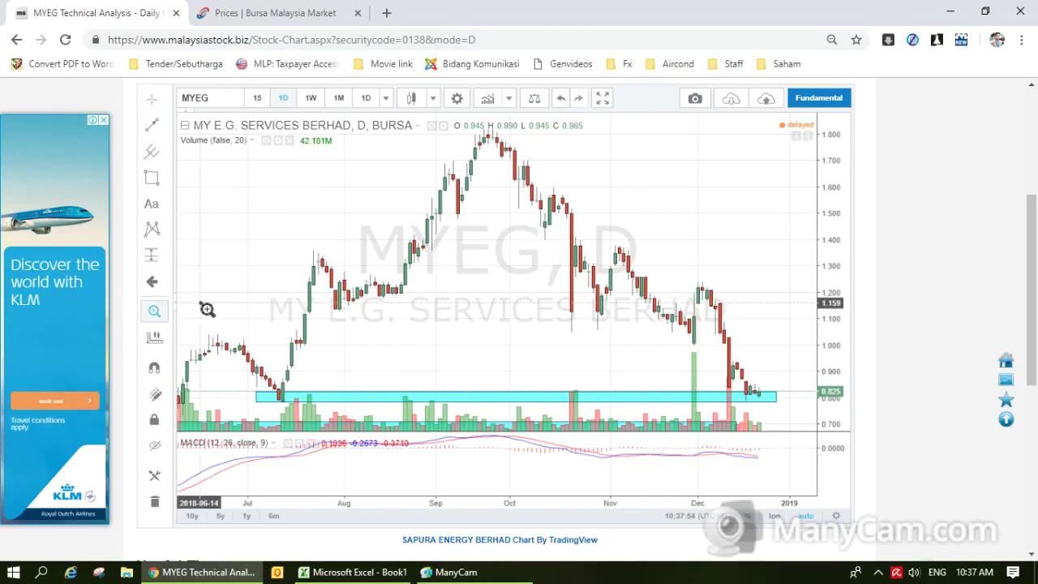
{"action": "left_click_drag", "start_coordinate": [199, 302], "coordinate": [803, 299]}
{"action": "left_click_drag", "start_coordinate": [744, 280], "coordinate": [687, 185]}
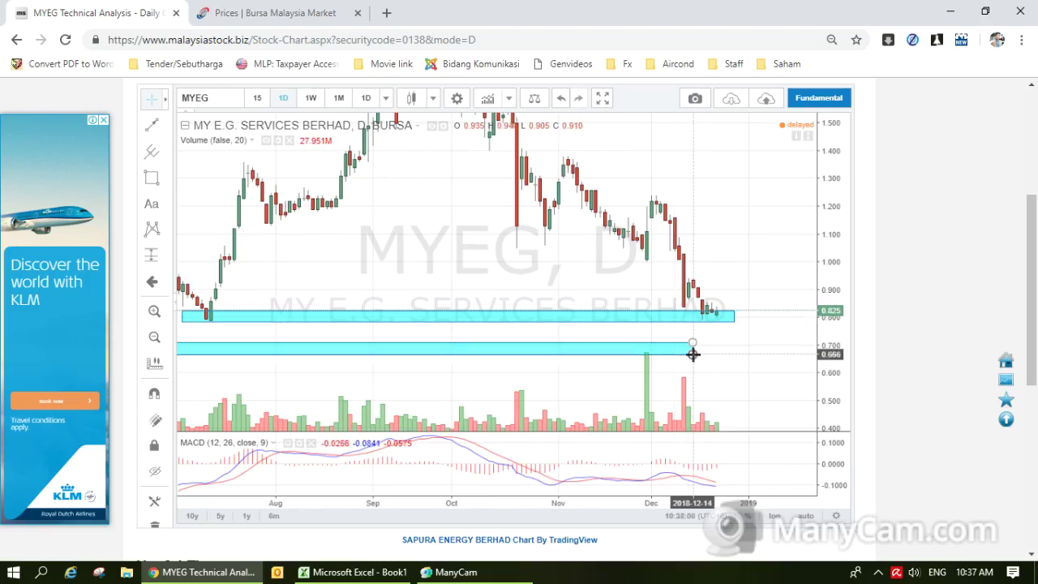
{"action": "left_click_drag", "start_coordinate": [690, 355], "coordinate": [775, 350]}
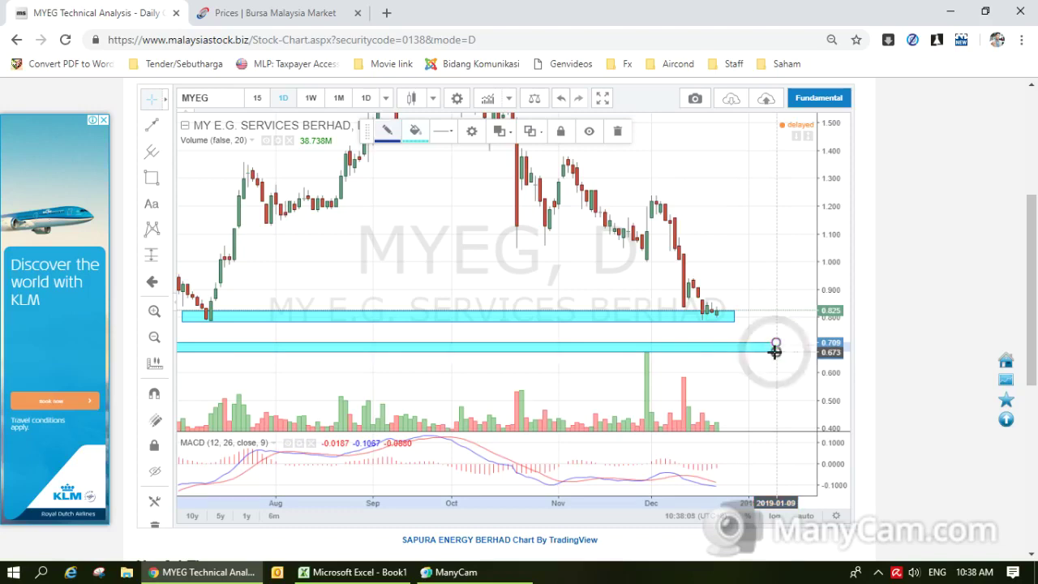
{"action": "left_click", "coordinate": [777, 288]}
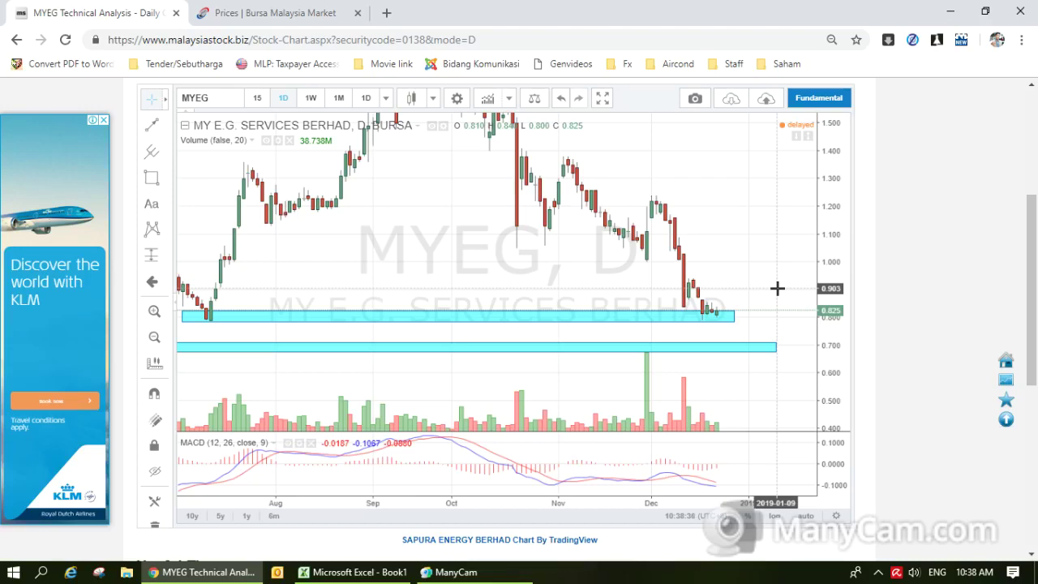
Review the MYEG price against both support zones, switch to Book1 in Excel and mark MYEG with "1" in cell E5
{"action": "left_click", "coordinate": [226, 266]}
{"action": "left_click_drag", "start_coordinate": [227, 266], "coordinate": [381, 254]}
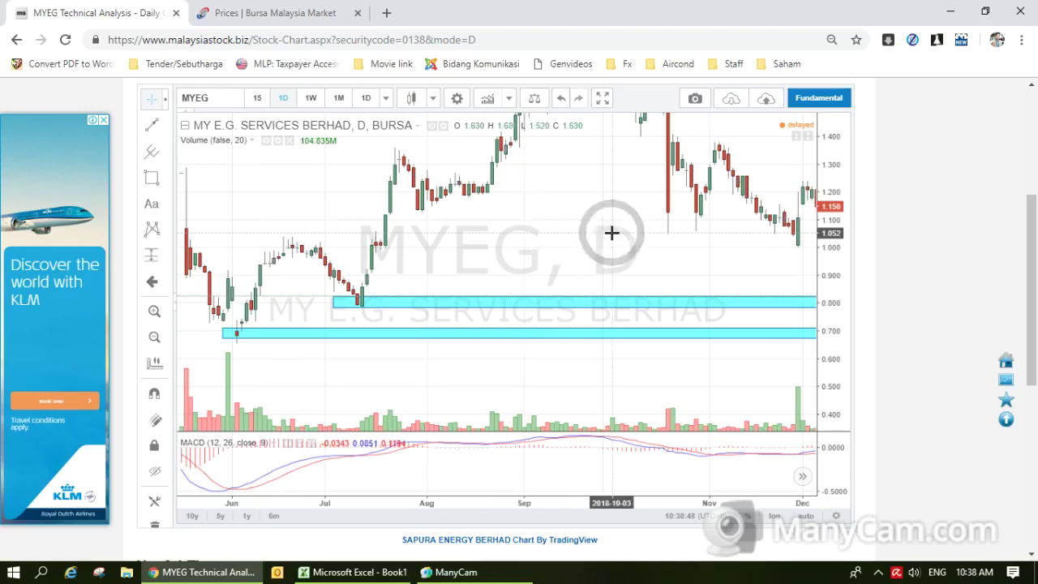
{"action": "left_click_drag", "start_coordinate": [612, 233], "coordinate": [428, 220]}
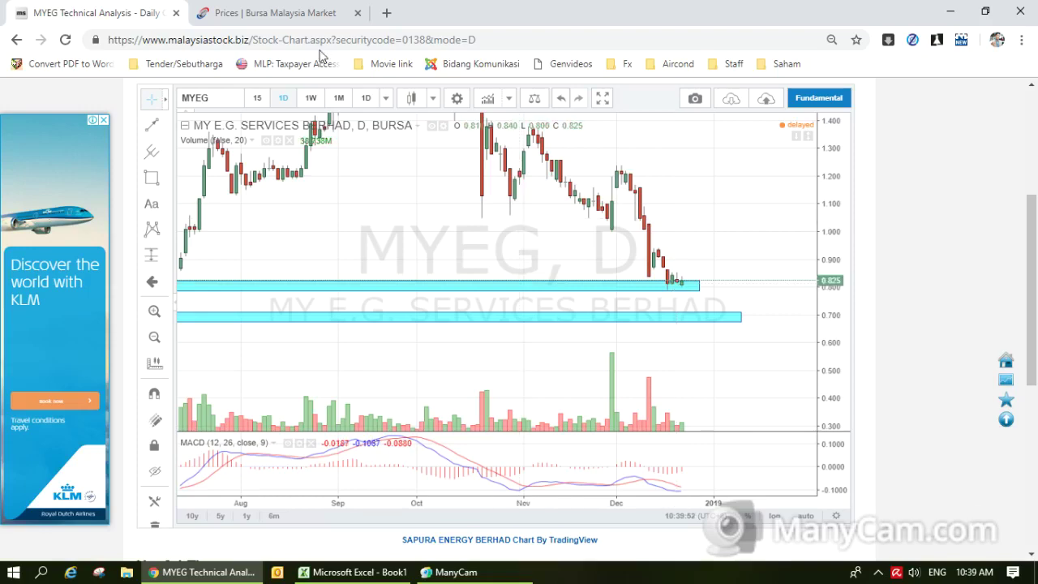
{"action": "left_click", "coordinate": [357, 573]}
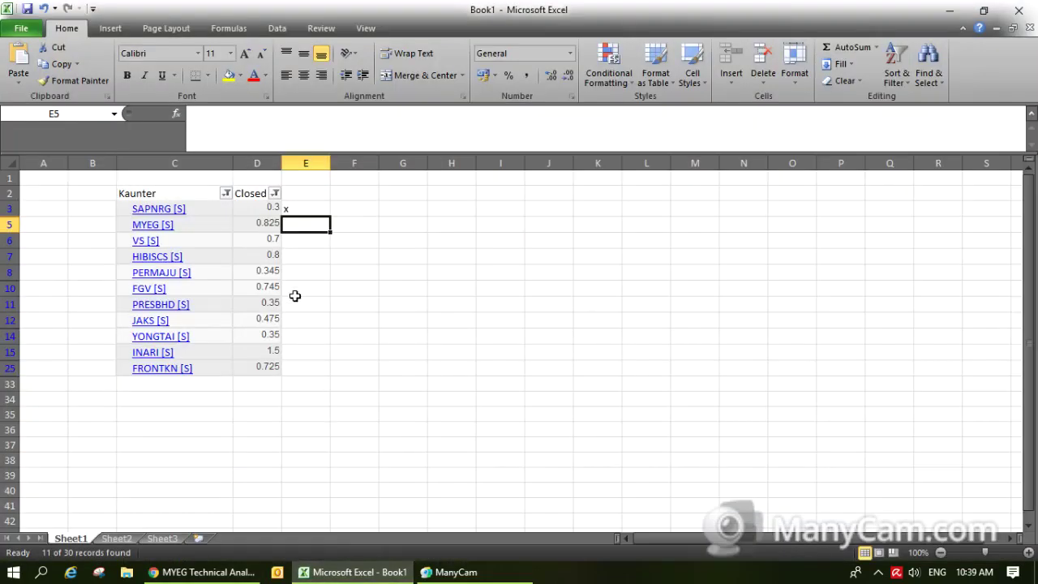
{"action": "type", "text": "1"}
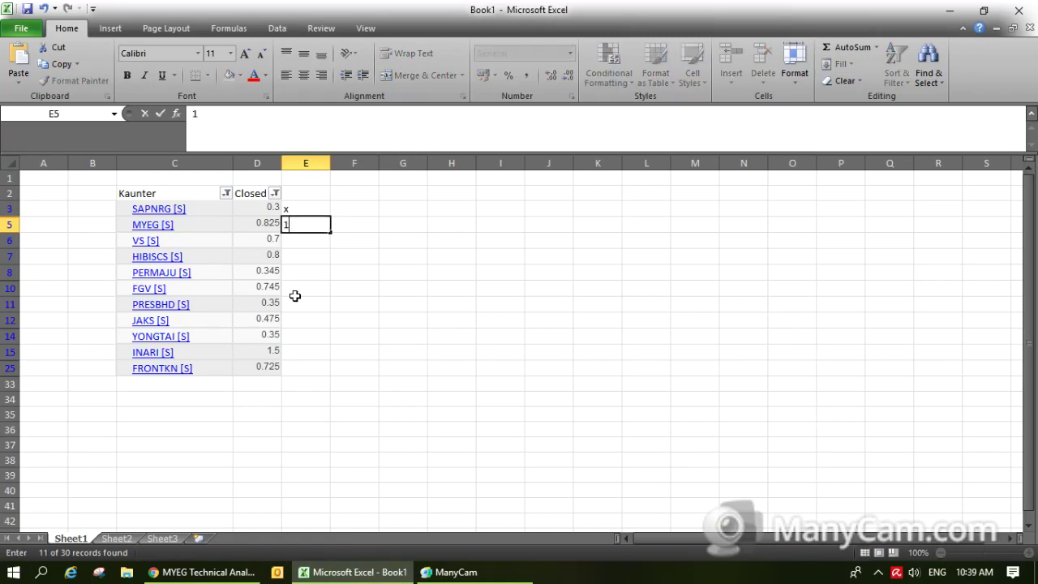
{"action": "key", "text": "Return"}
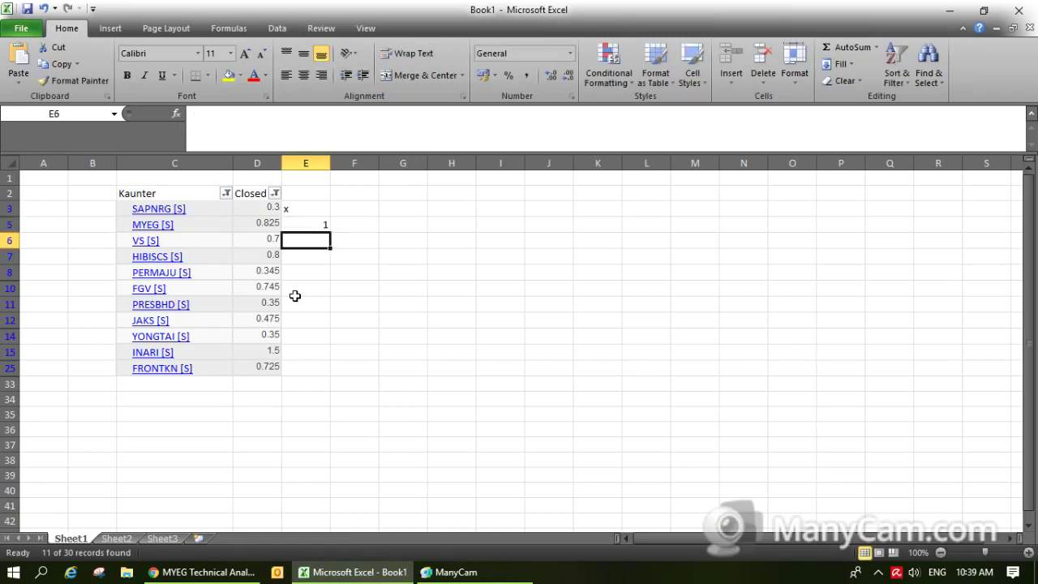
Return to the malaysiastock.biz page in Chrome and load the chart for VS (6963), V.S. INDUSTRY BERHAD
{"action": "left_click", "coordinate": [224, 576]}
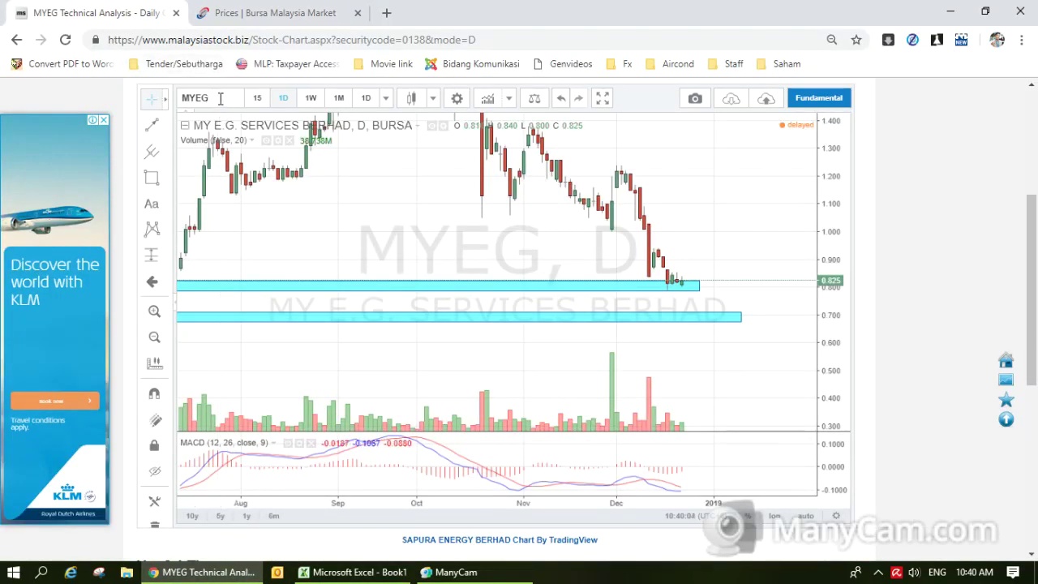
{"action": "left_click", "coordinate": [219, 98]}
{"action": "type", "text": "VS"}
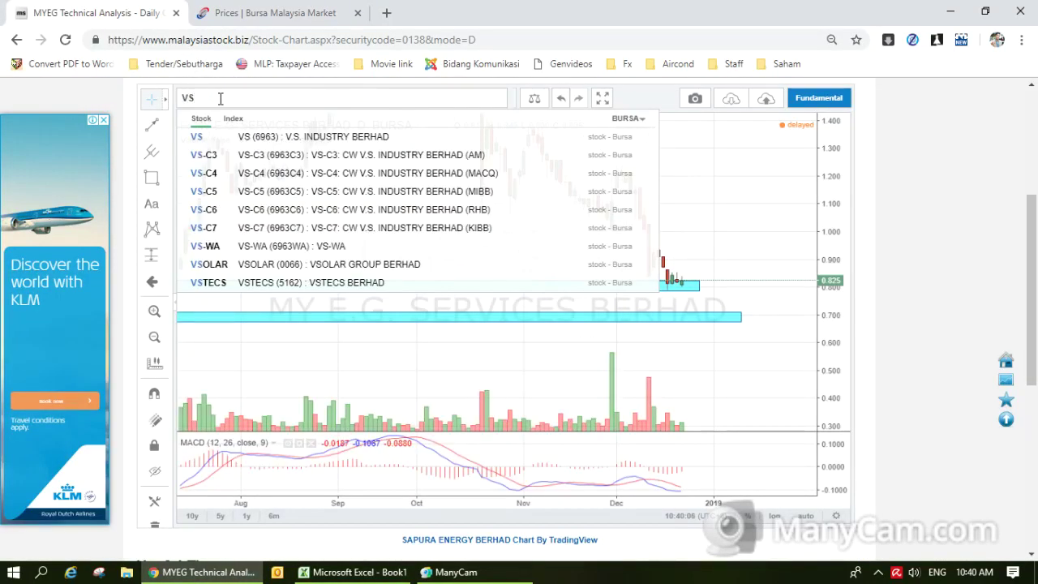
{"action": "left_click", "coordinate": [265, 135]}
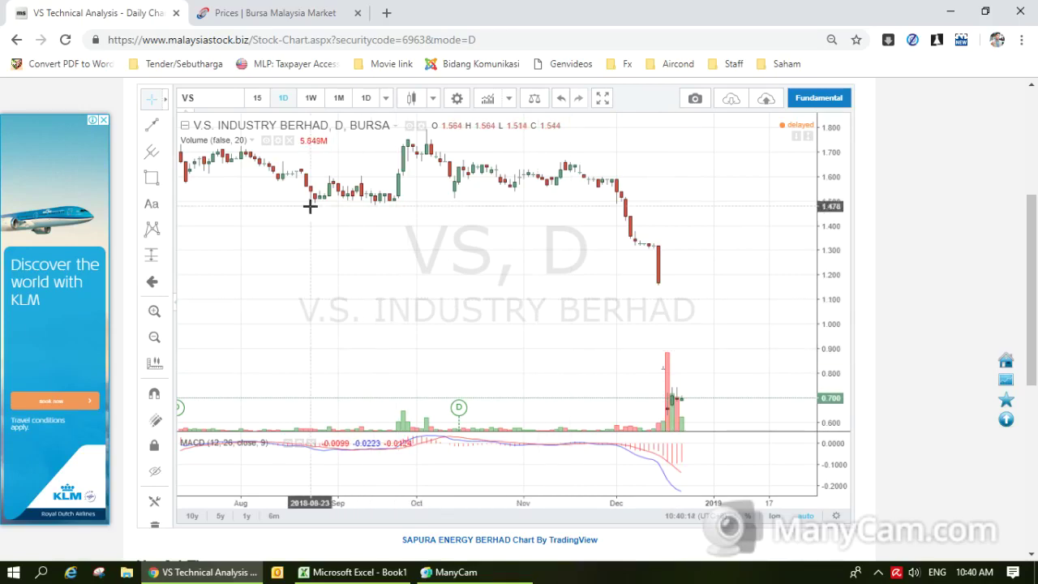
{"action": "left_click", "coordinate": [262, 16]}
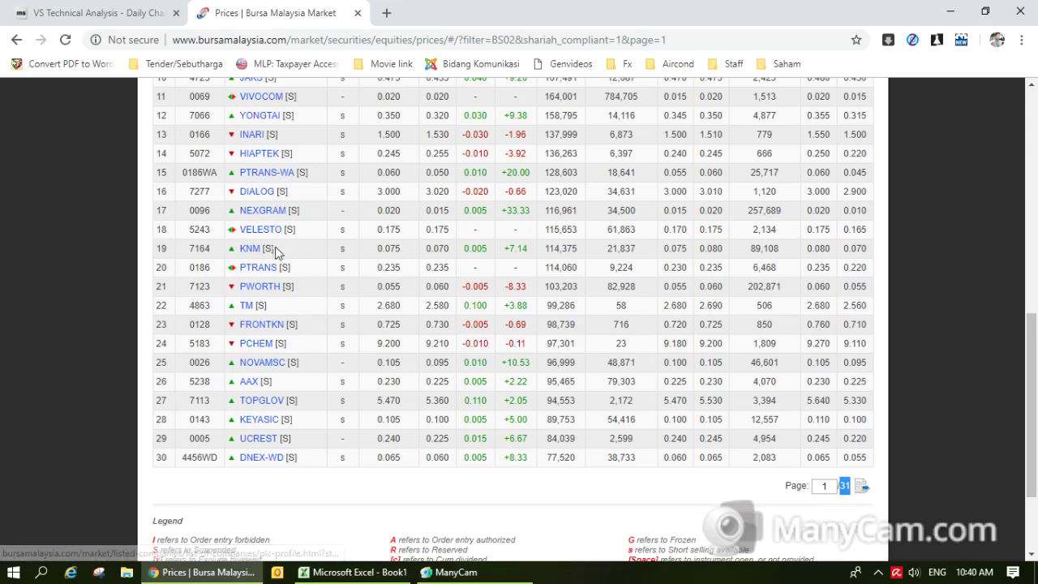
{"action": "left_click", "coordinate": [133, 10]}
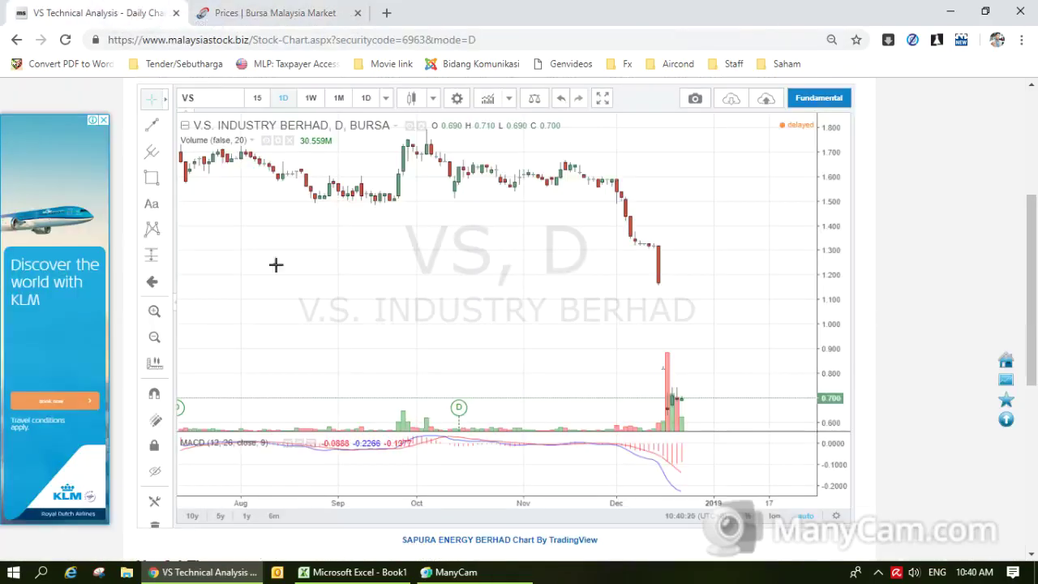
Switch to the Book1 workbook in Excel and mark VS with "x" in cell E6
{"action": "left_click", "coordinate": [378, 577]}
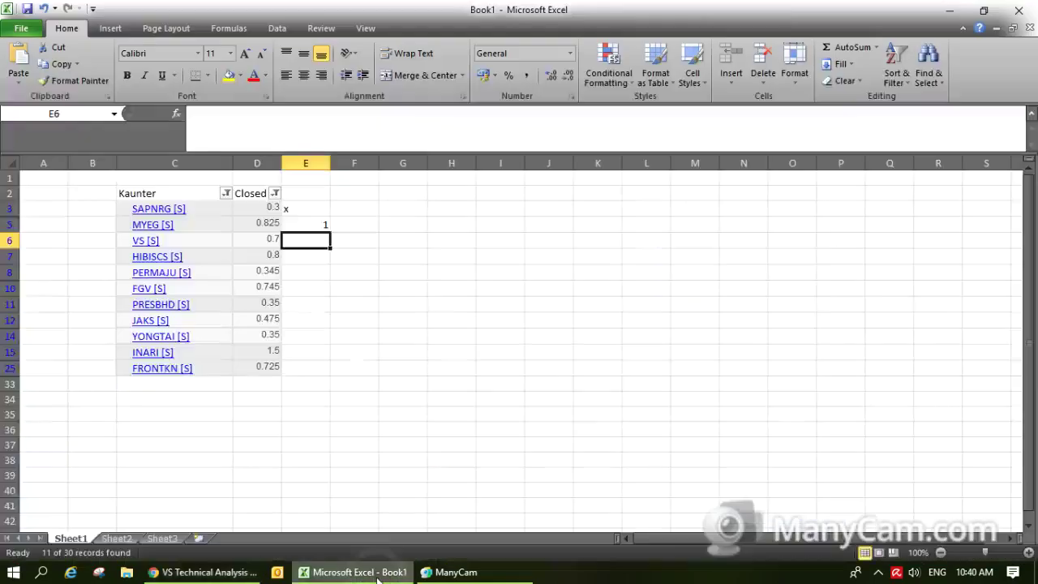
{"action": "type", "text": "x"}
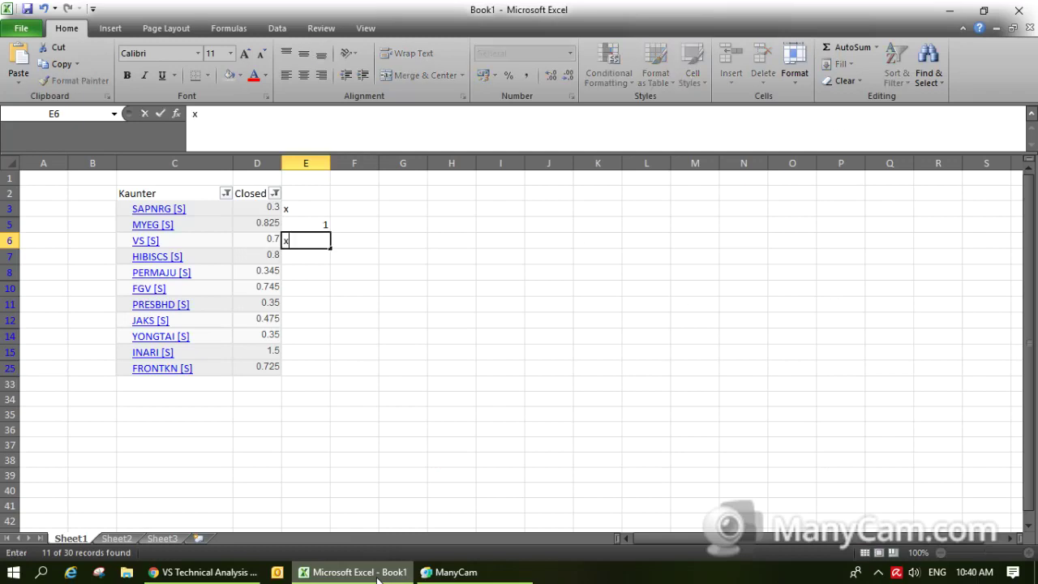
{"action": "key", "text": "Return"}
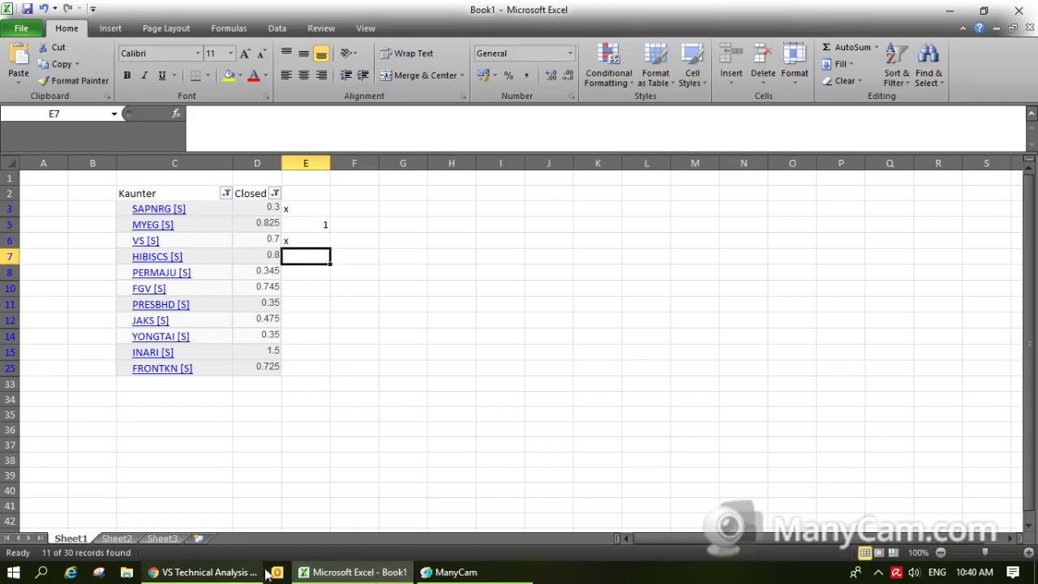
Return to Chrome, check the next counter in the Excel list, and load the chart for HIBISCS (5199), HIBISCUS PETROLEUM BERHAD
{"action": "left_click", "coordinate": [228, 577]}
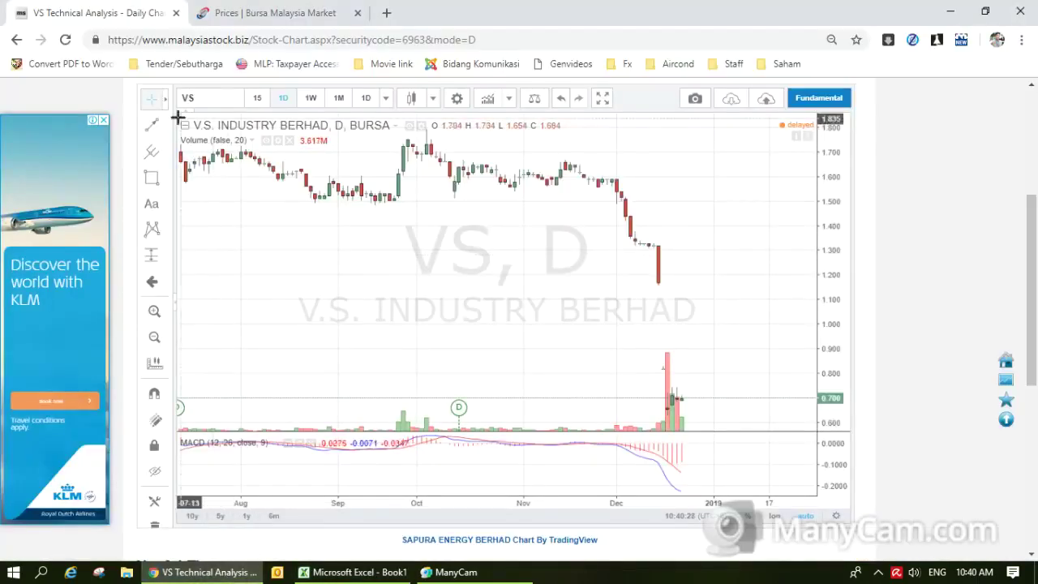
{"action": "left_click", "coordinate": [196, 97]}
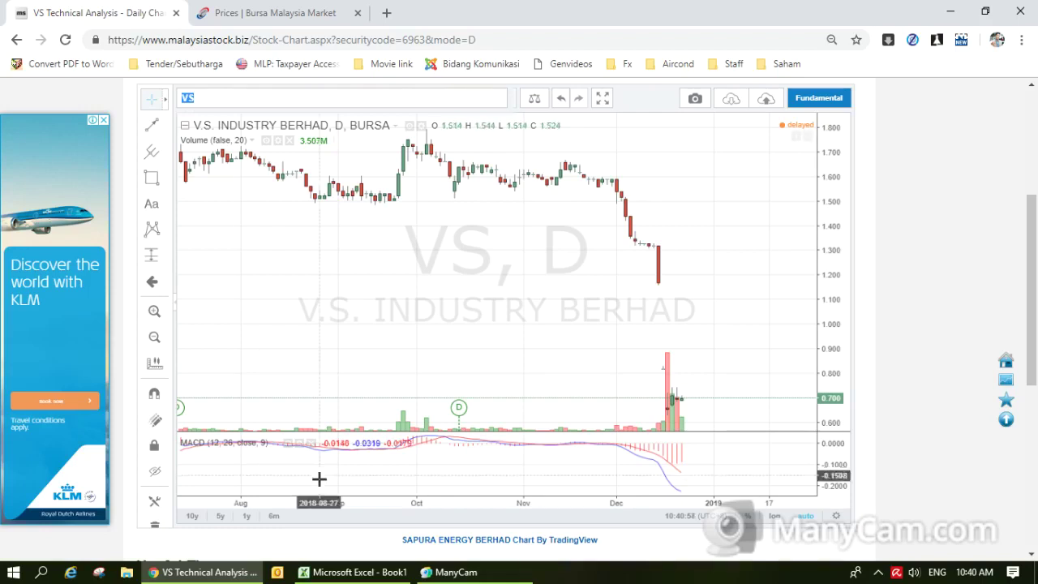
{"action": "left_click", "coordinate": [353, 572]}
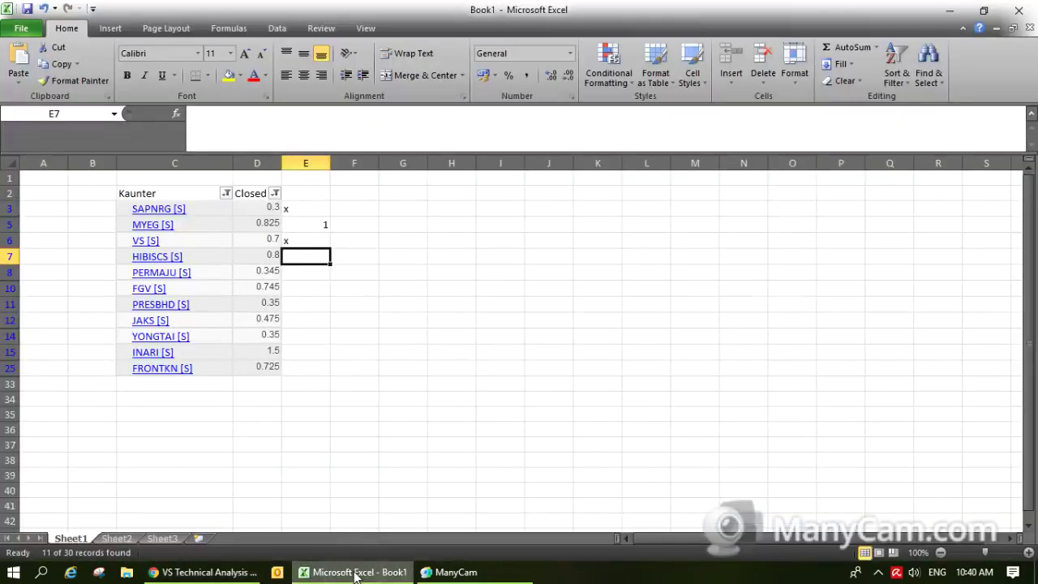
{"action": "left_click", "coordinate": [354, 572]}
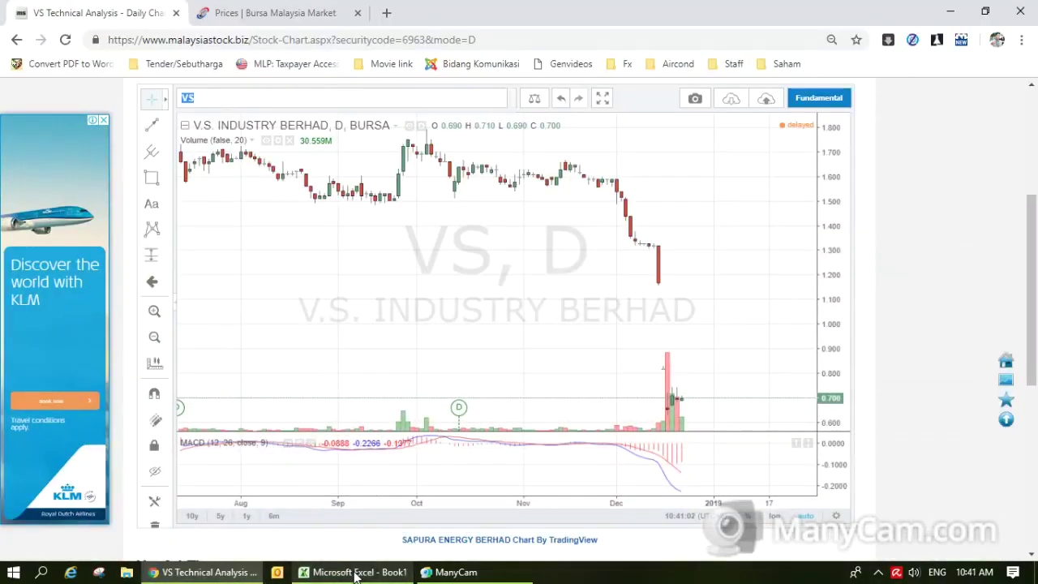
{"action": "type", "text": "HIBI"}
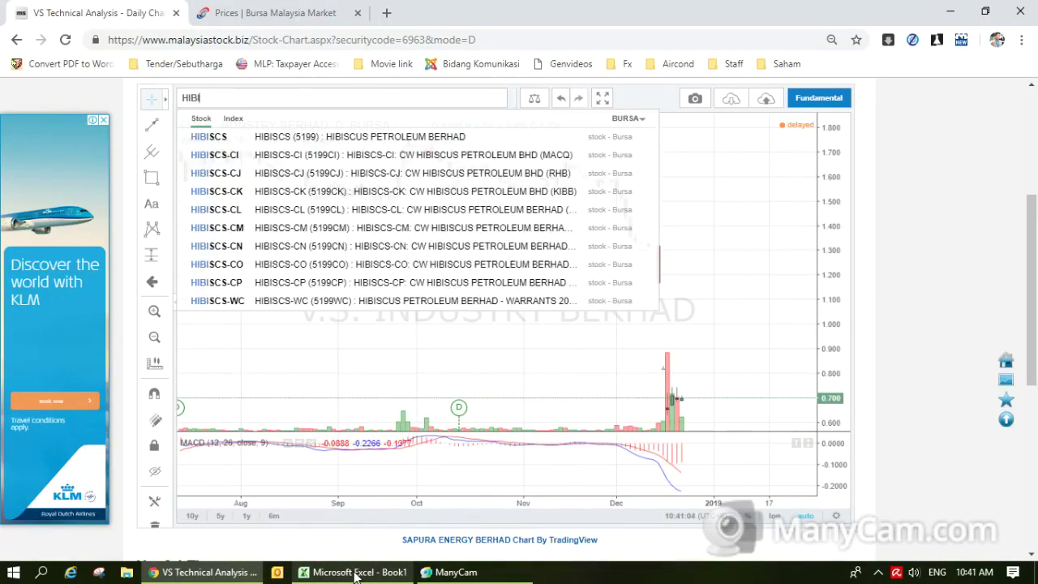
{"action": "left_click", "coordinate": [297, 139]}
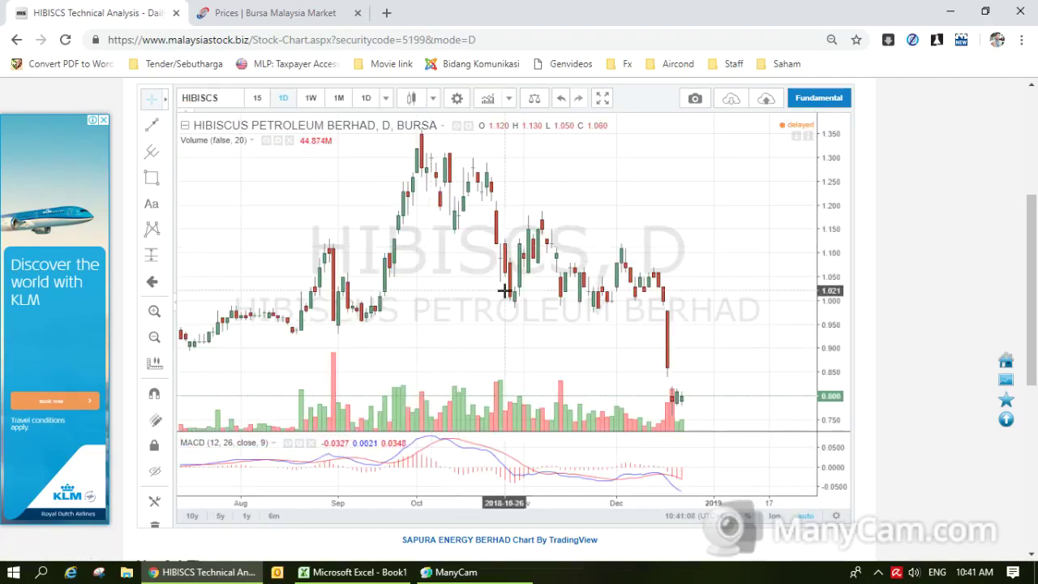
Draw a rectangle on the HIBISCS chart marking the support zone between about 0.785 and 0.749, from 9 February to mid-December 2018
{"action": "left_click_drag", "start_coordinate": [491, 336], "coordinate": [660, 317]}
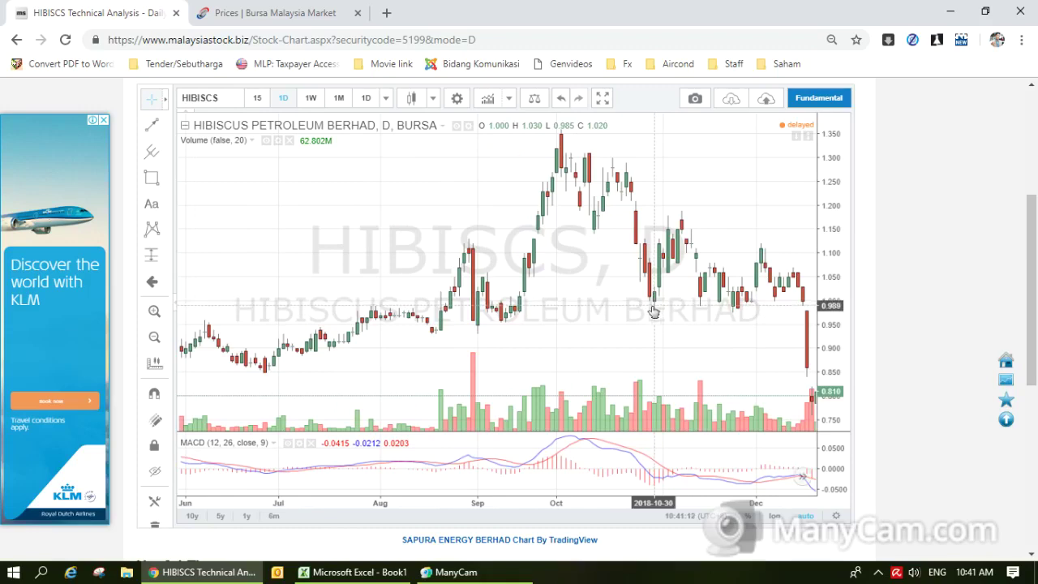
{"action": "scroll", "coordinate": [645, 381], "scroll_direction": "down", "scroll_amount": 1}
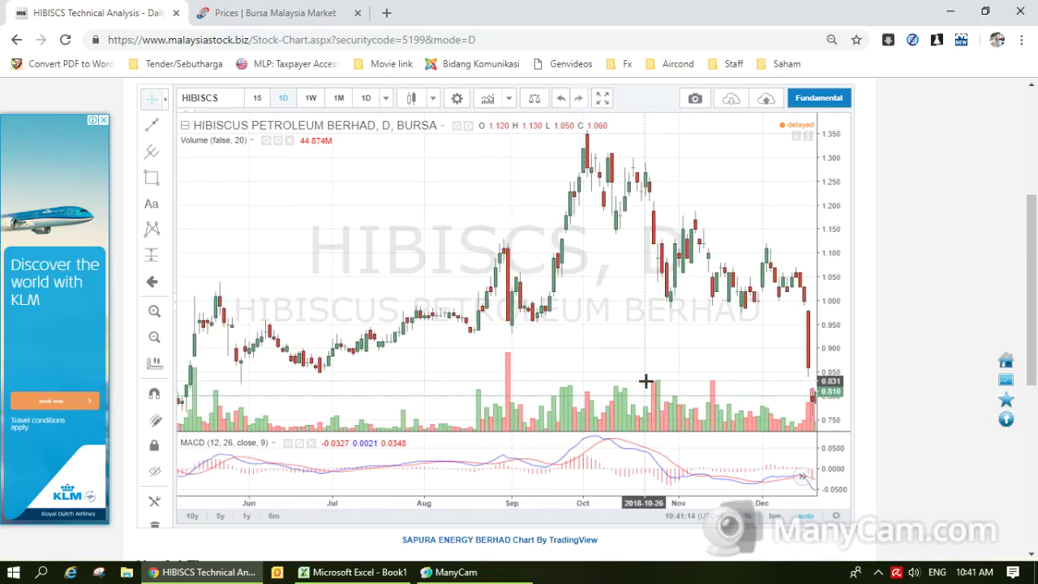
{"action": "scroll", "coordinate": [646, 381], "scroll_direction": "down", "scroll_amount": 1}
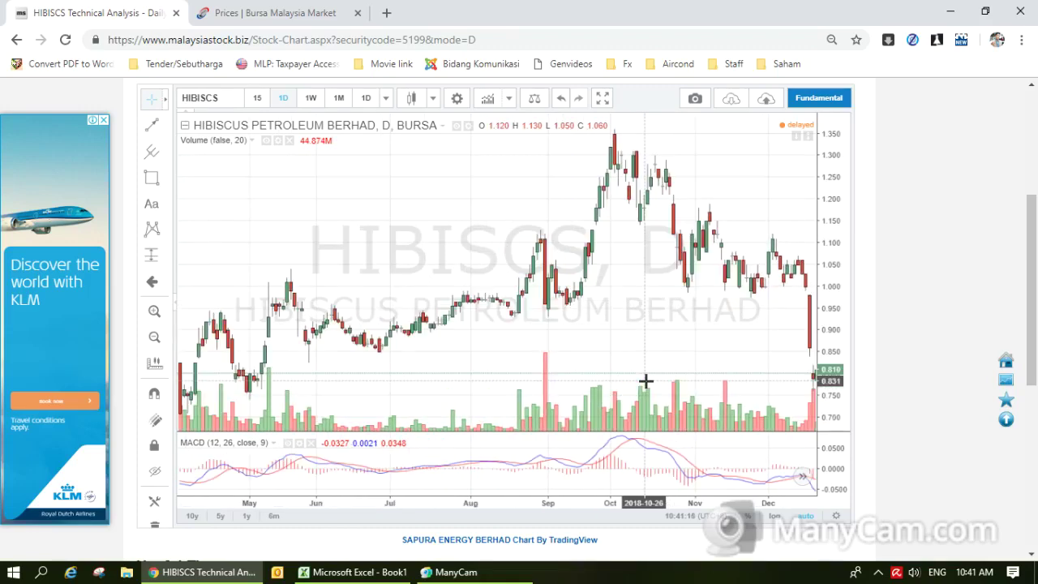
{"action": "scroll", "coordinate": [646, 381], "scroll_direction": "down", "scroll_amount": 2}
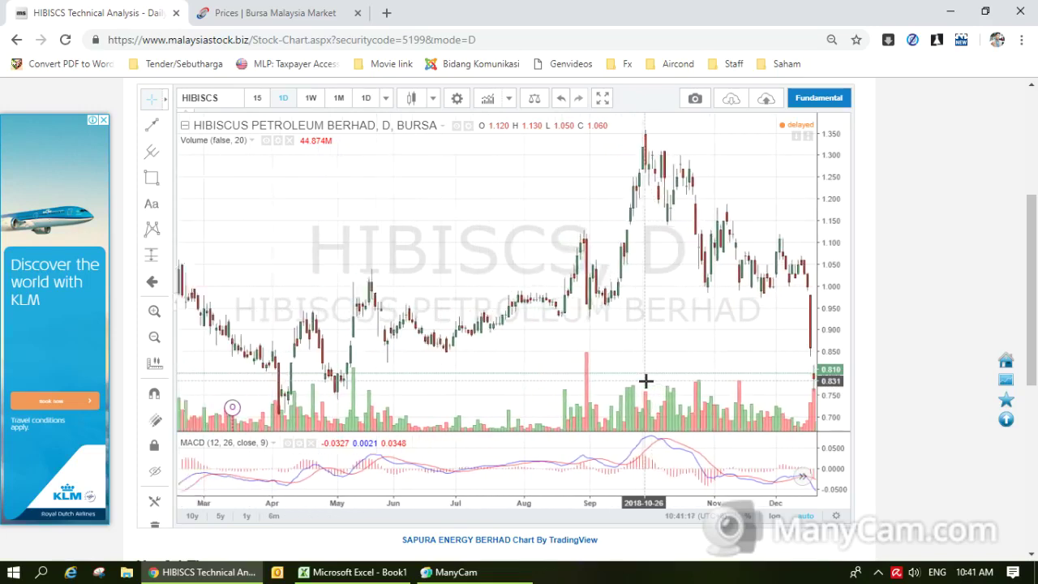
{"action": "scroll", "coordinate": [646, 381], "scroll_direction": "down", "scroll_amount": 1}
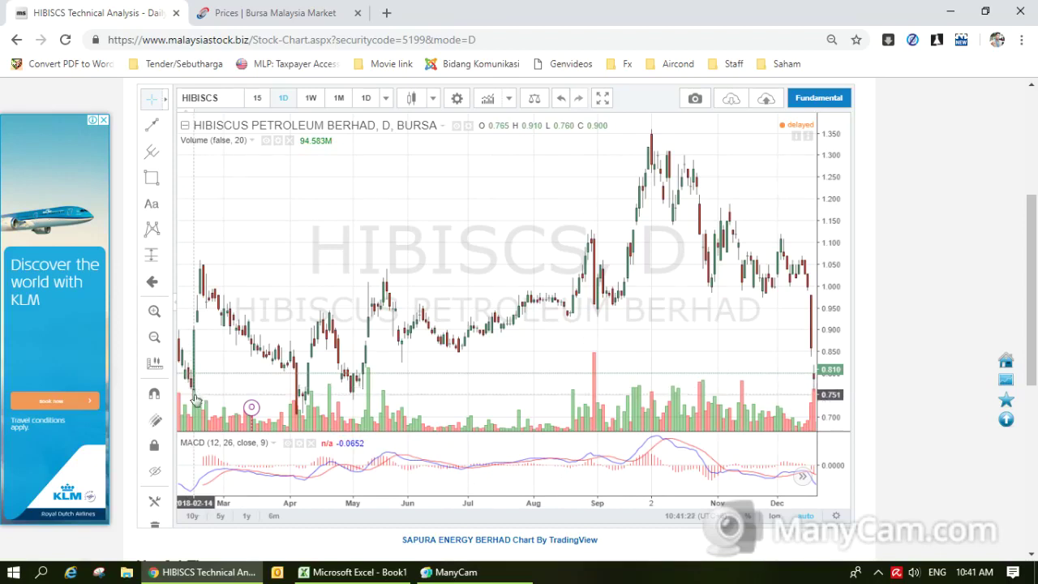
{"action": "left_click", "coordinate": [151, 177]}
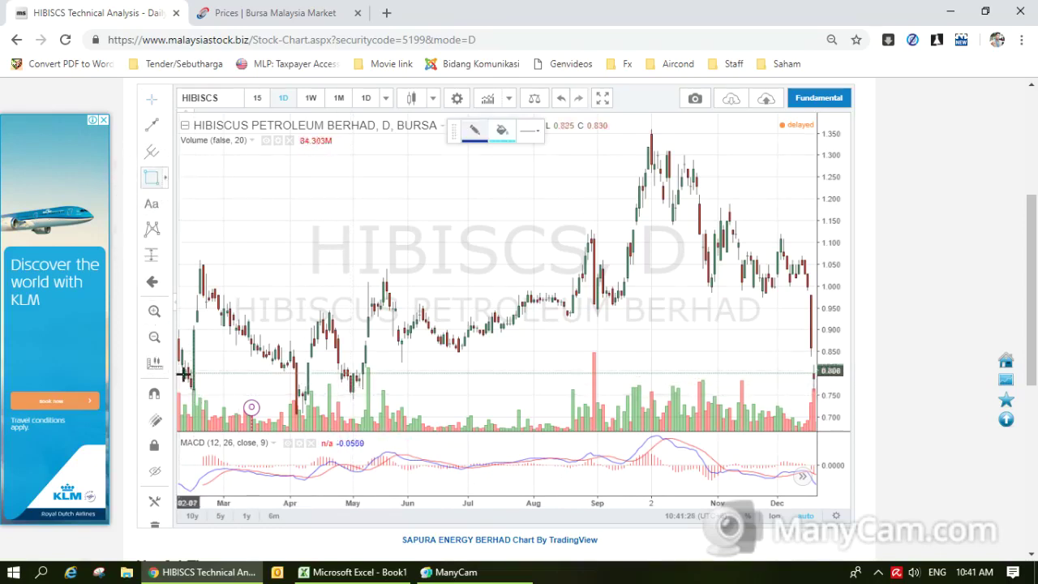
{"action": "left_click", "coordinate": [185, 377]}
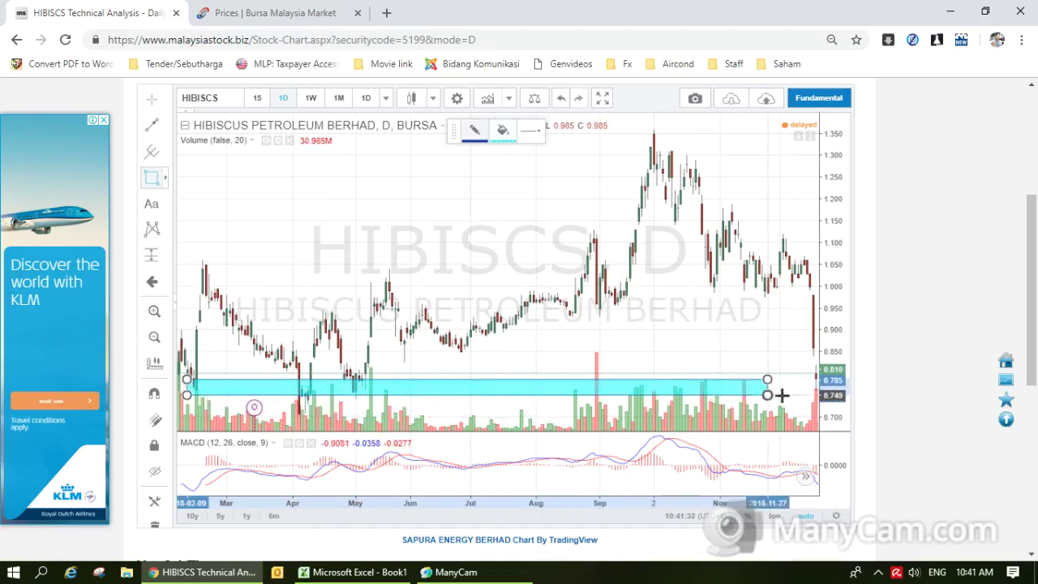
{"action": "left_click", "coordinate": [821, 397]}
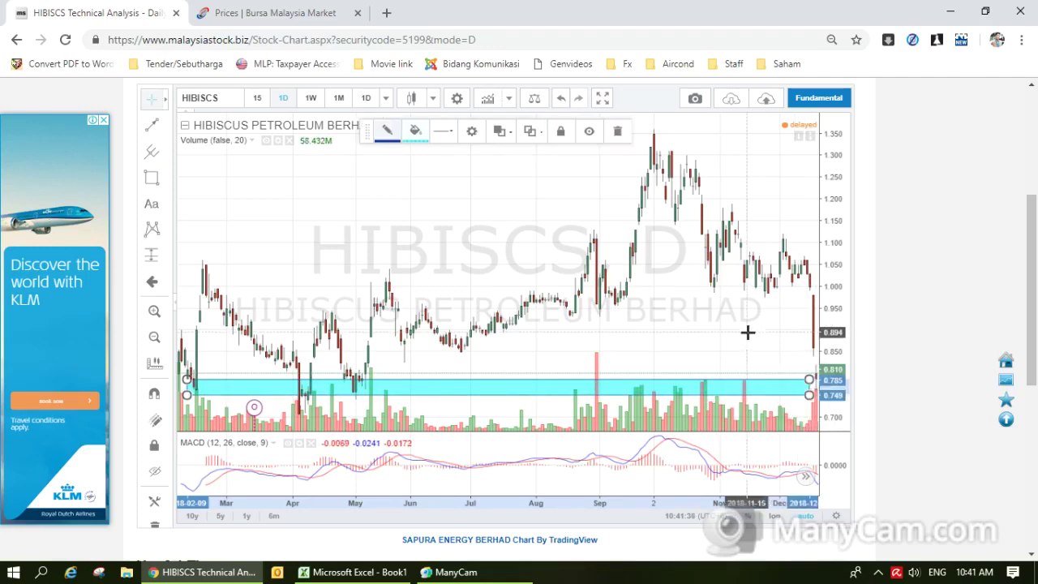
Extend the HIBISCS support rectangle past the latest candles to about 7 January 2019 and lower its bottom edge to about 0.740
{"action": "left_click_drag", "start_coordinate": [748, 331], "coordinate": [663, 331]}
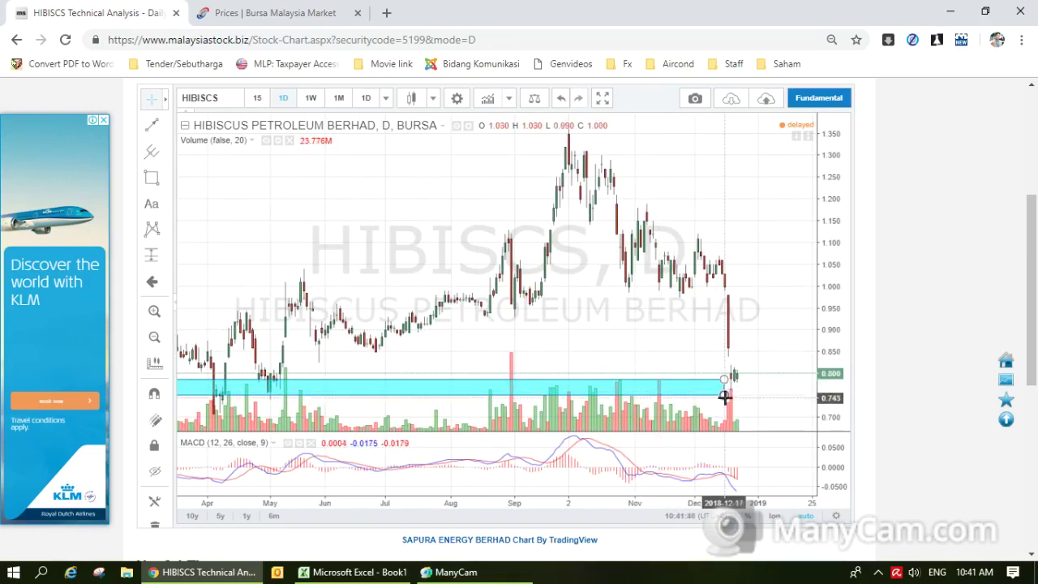
{"action": "left_click_drag", "start_coordinate": [725, 395], "coordinate": [769, 397]}
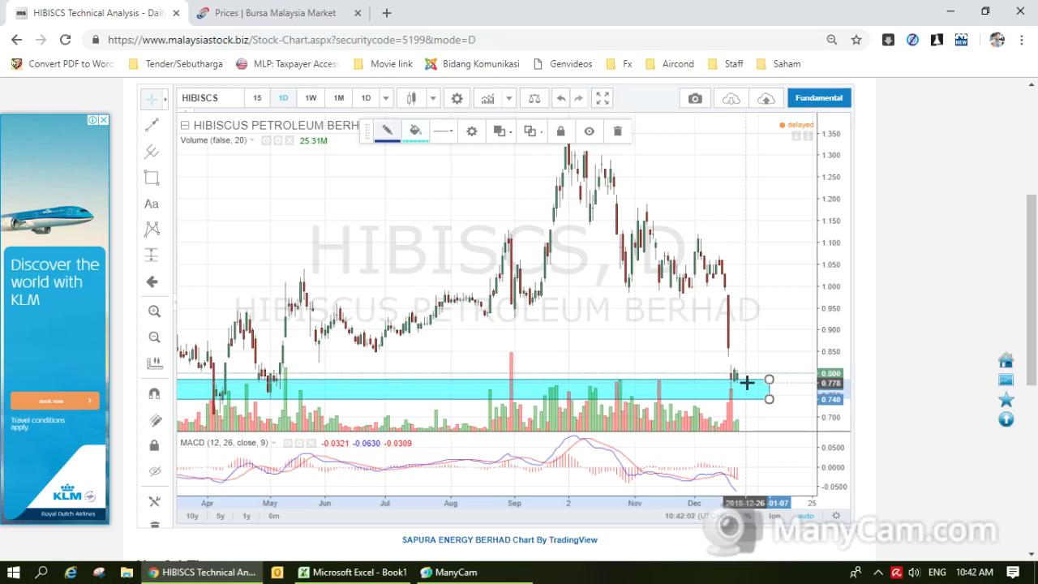
{"action": "left_click", "coordinate": [649, 316]}
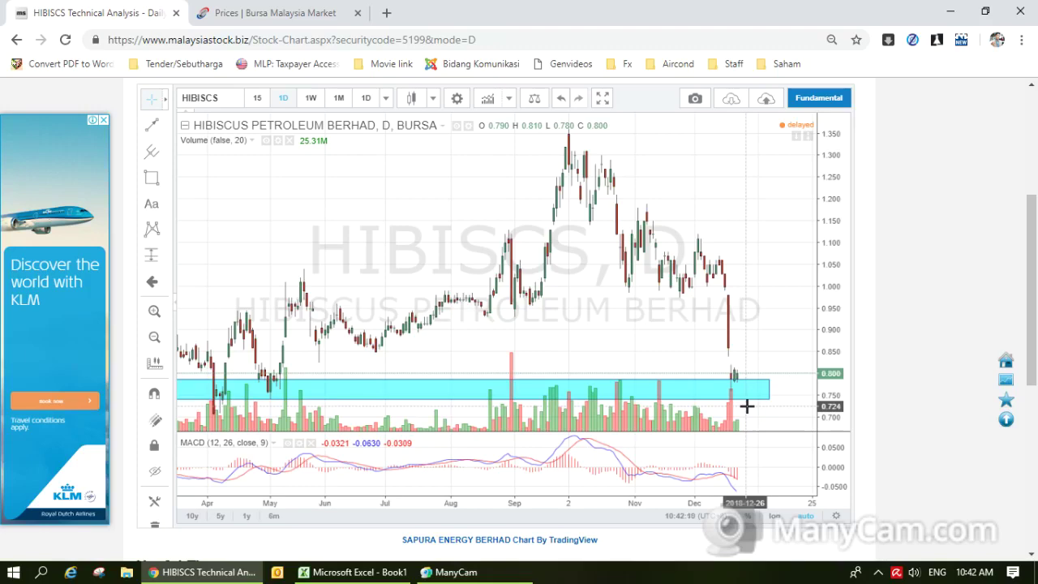
View the Bursa Malaysia prices page, close it and return to the HIBISCS chart
{"action": "left_click", "coordinate": [316, 14]}
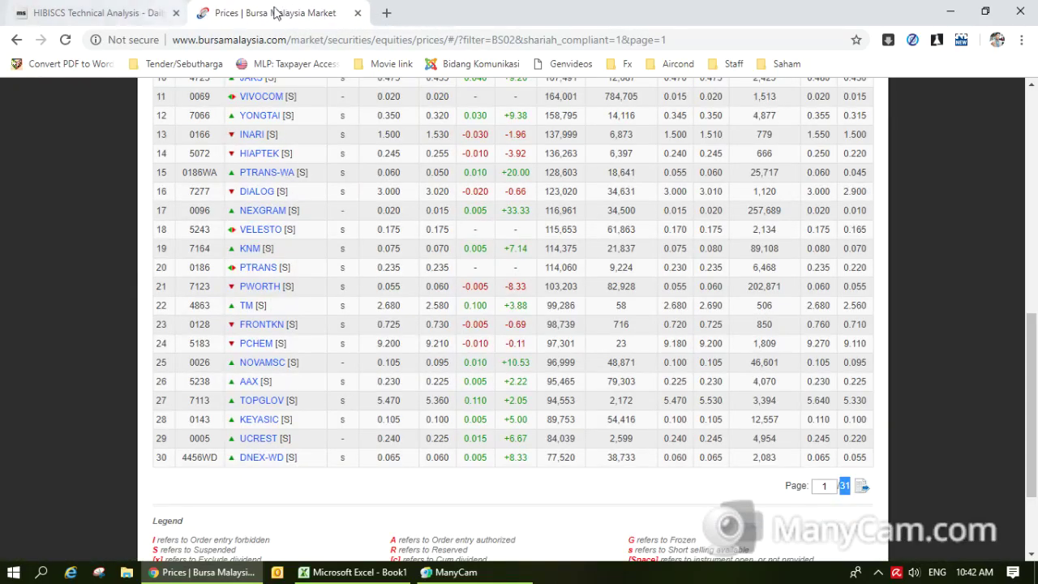
{"action": "left_click", "coordinate": [95, 14]}
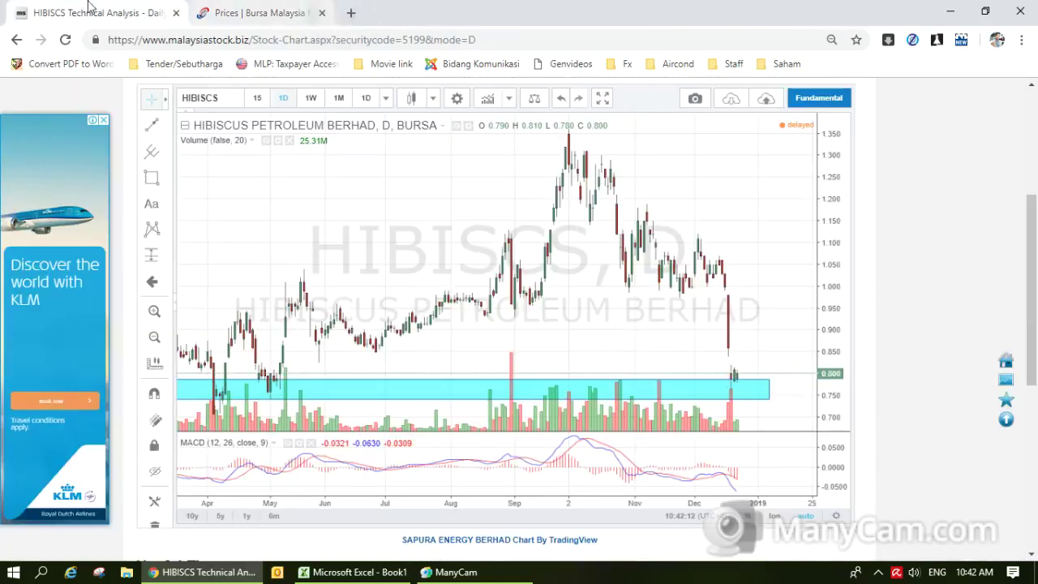
{"action": "left_click", "coordinate": [434, 573]}
{"action": "left_click", "coordinate": [422, 573]}
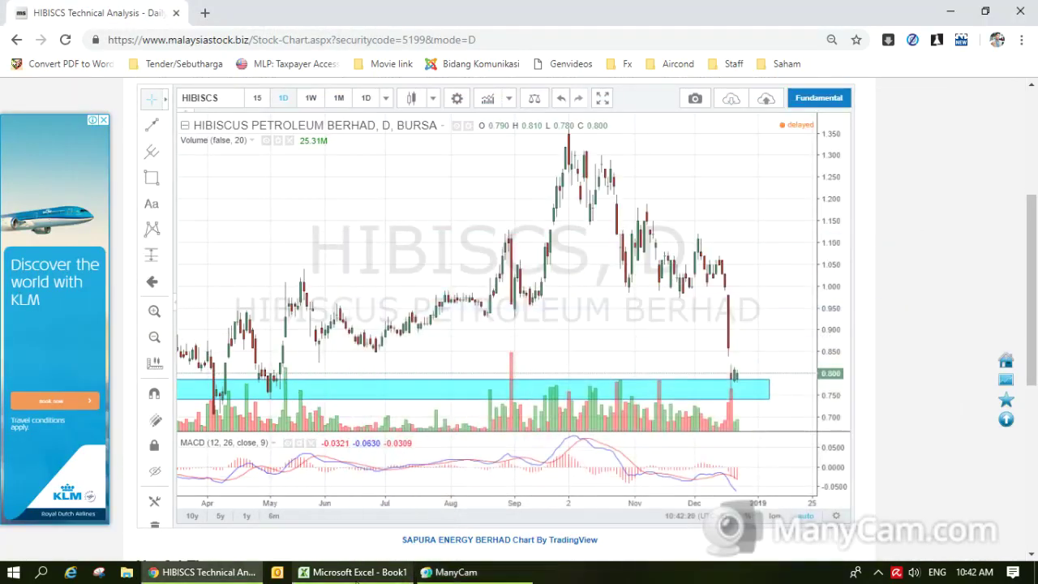
Switch to the Book1 workbook in Excel and mark HIBISCS with "1" in cell E7
{"action": "left_click", "coordinate": [350, 576]}
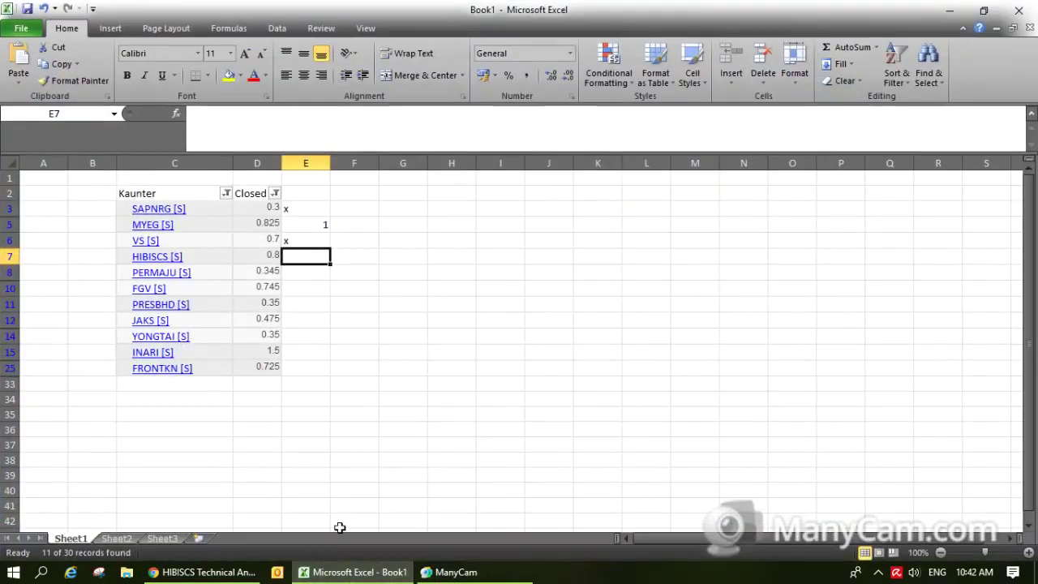
{"action": "type", "text": "1"}
{"action": "key", "text": "Return"}
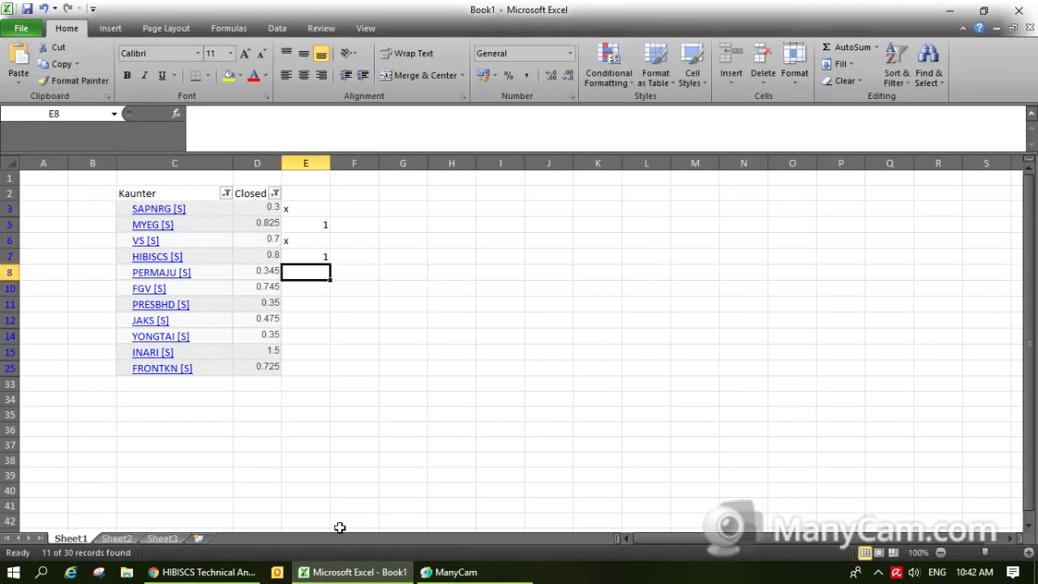
Return to the malaysiastock.biz page in Chrome and load the chart for PERMAJU (7080), PERMAJU INDUSTRIES BERHAD
{"action": "left_click", "coordinate": [203, 573]}
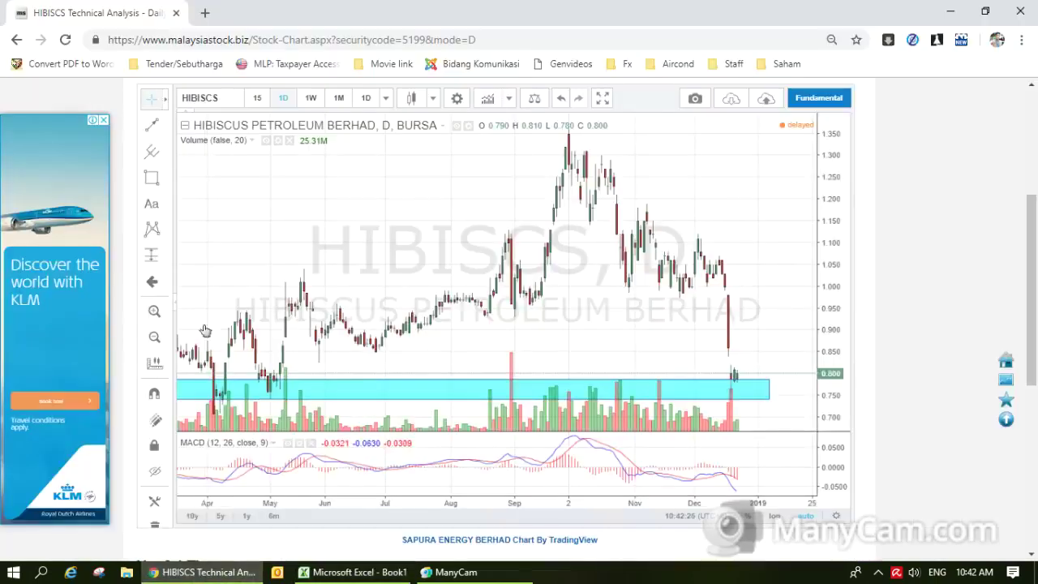
{"action": "left_click", "coordinate": [222, 97]}
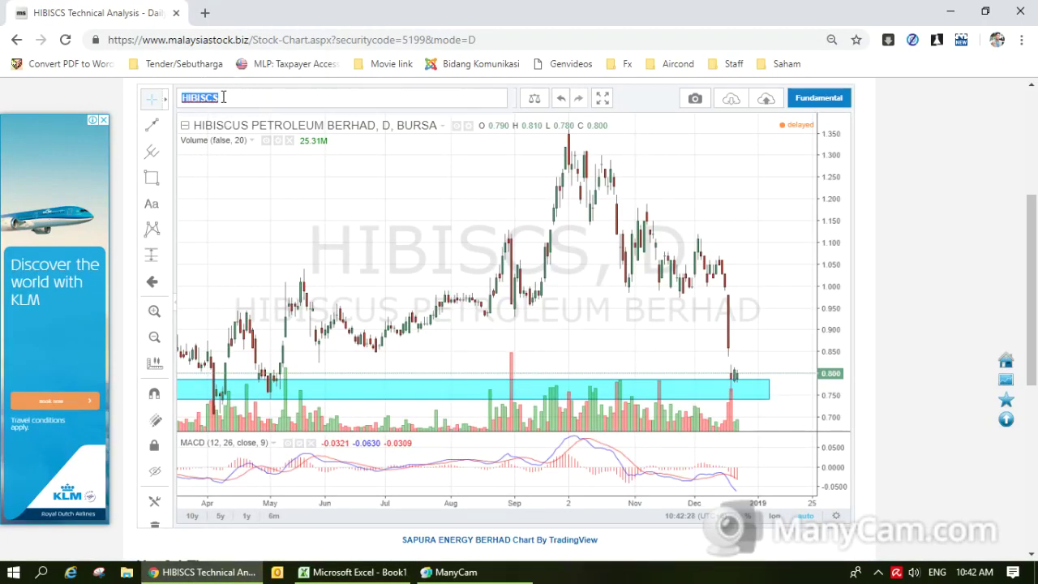
{"action": "type", "text": "PERMAJU"}
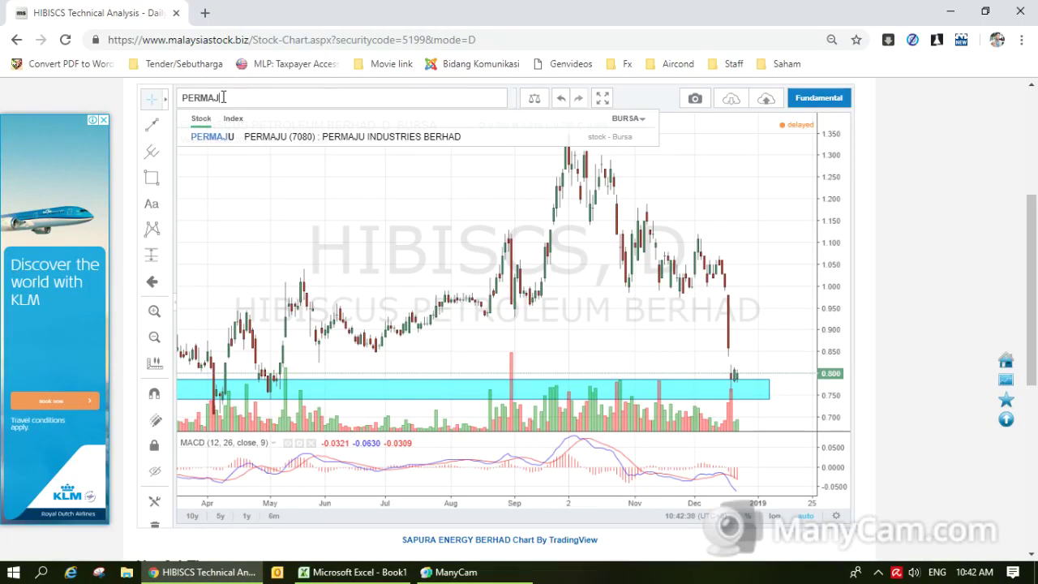
{"action": "left_click", "coordinate": [227, 137]}
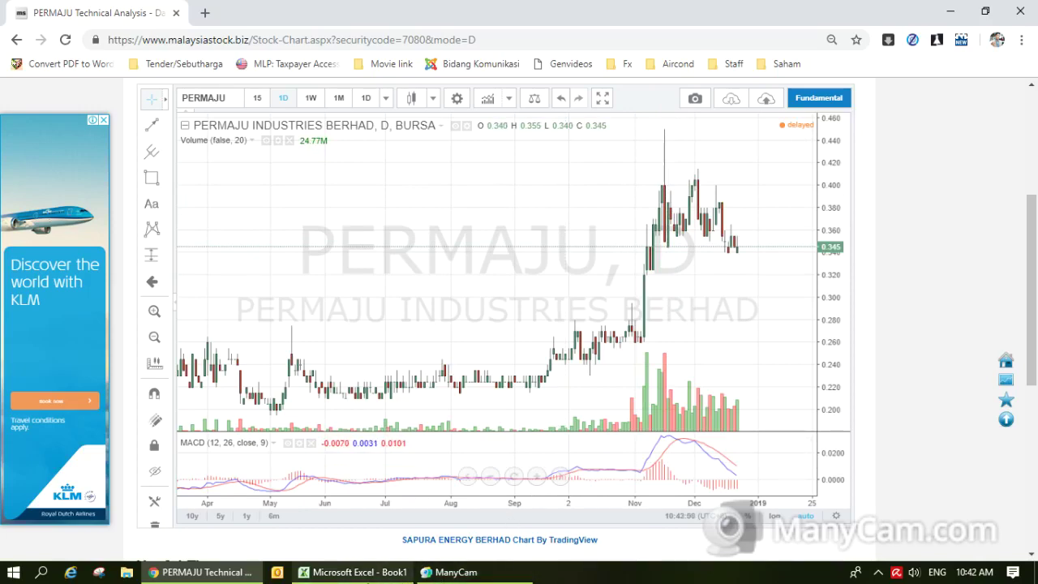
Switch to the Book1 workbook in Excel and mark PERMAJU with "1" in cell E8
{"action": "left_click", "coordinate": [361, 572]}
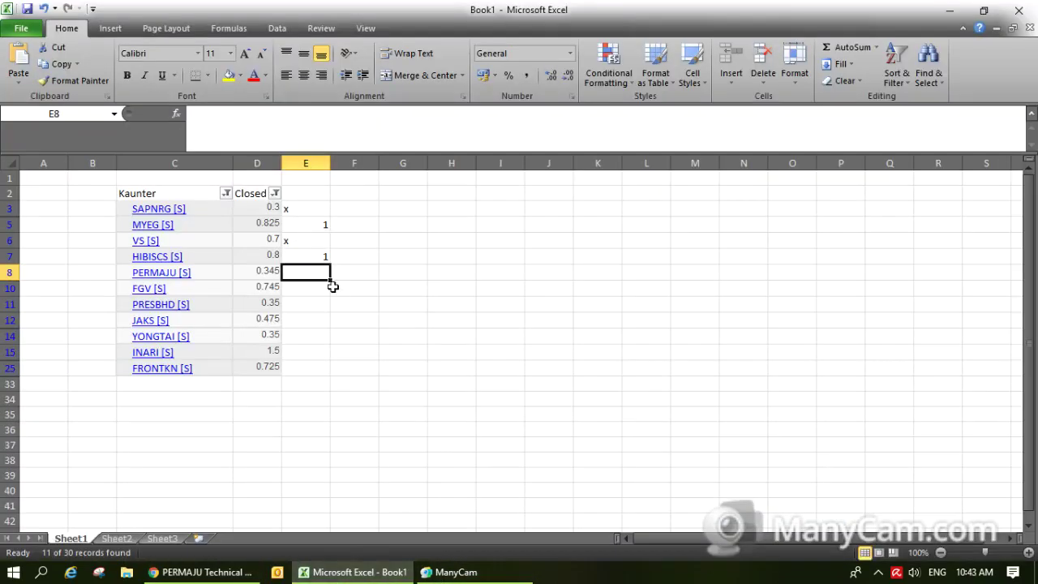
{"action": "type", "text": "1"}
{"action": "key", "text": "Return"}
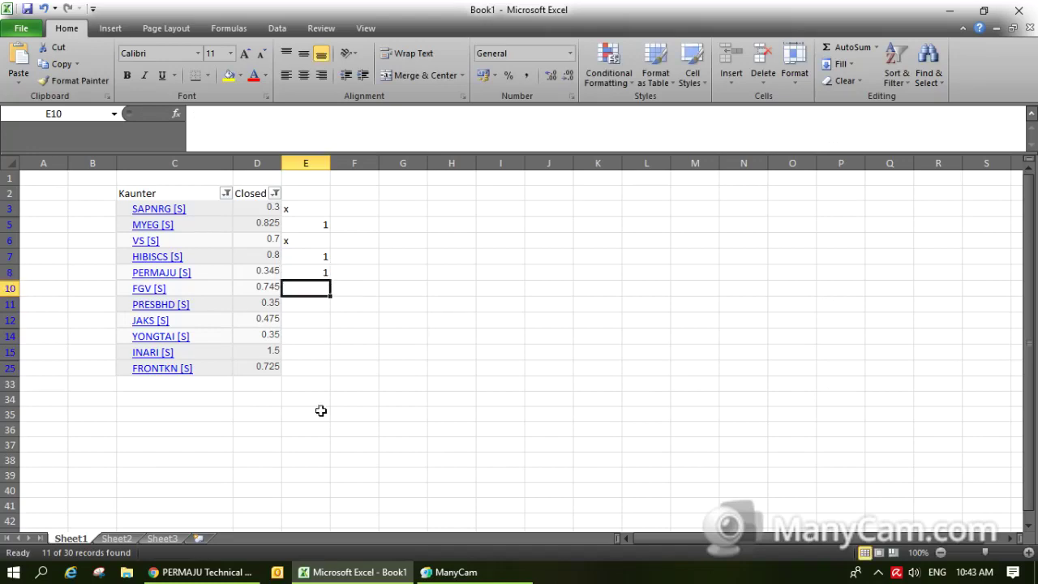
Return to the malaysiastock.biz page in Chrome and load the chart for FGV (5222), FGV HOLDINGS BERHAD
{"action": "left_click", "coordinate": [207, 572]}
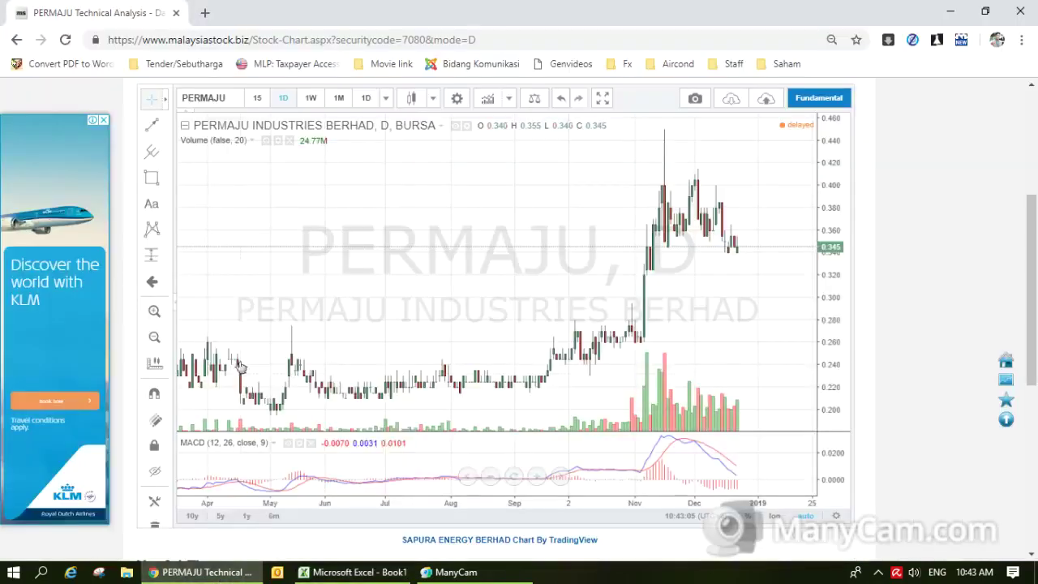
{"action": "left_click", "coordinate": [228, 96]}
{"action": "type", "text": "FGV"}
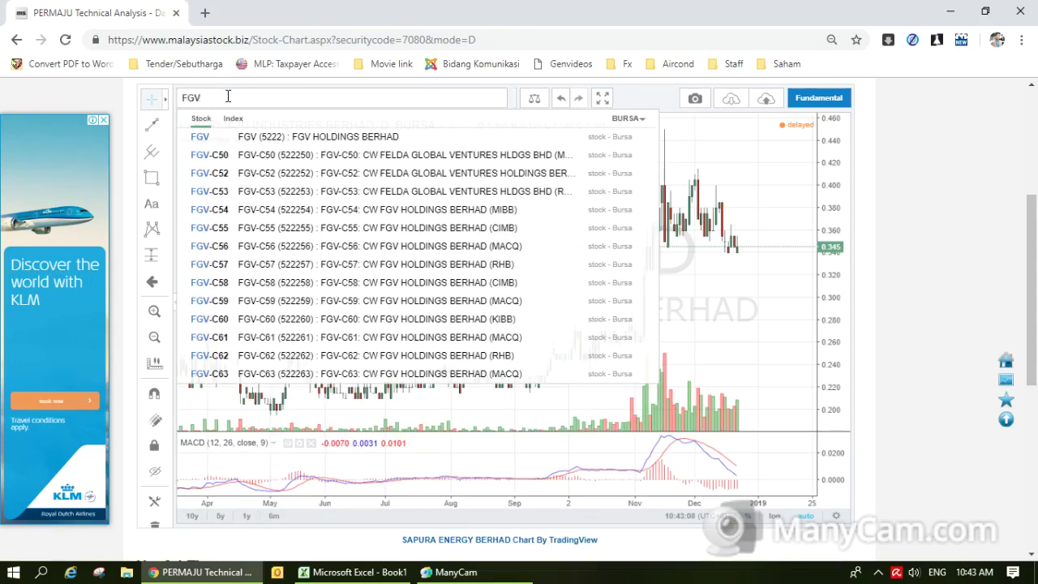
{"action": "left_click", "coordinate": [252, 137]}
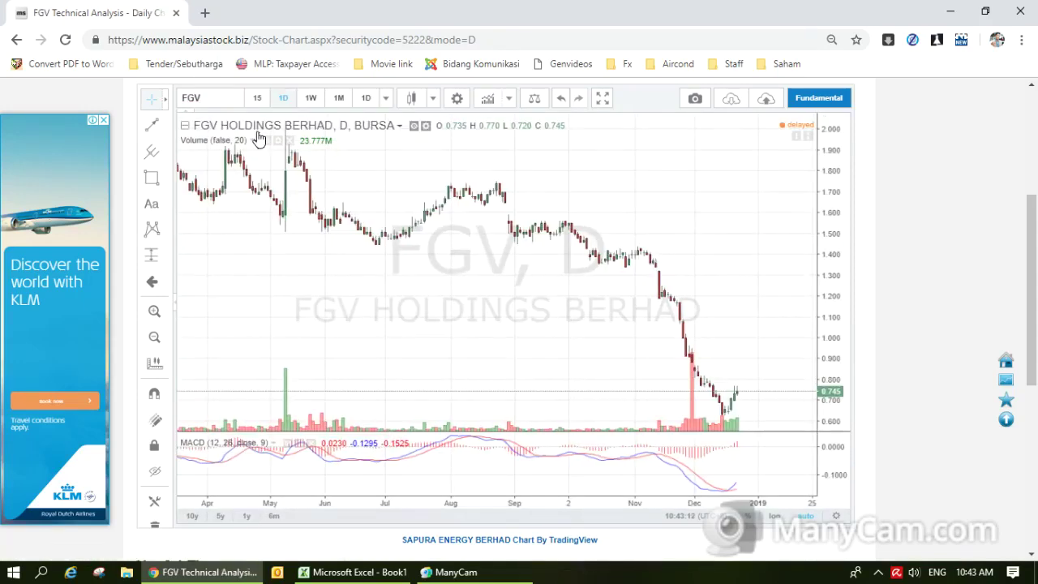